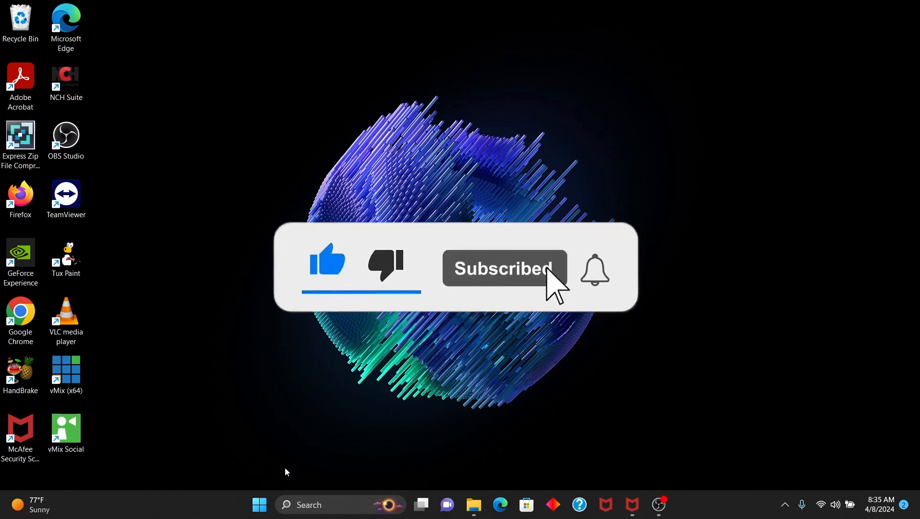
- Launch Word 2016 from the list of installed apps in a maximized window and start a blank document
left_click(265, 511)
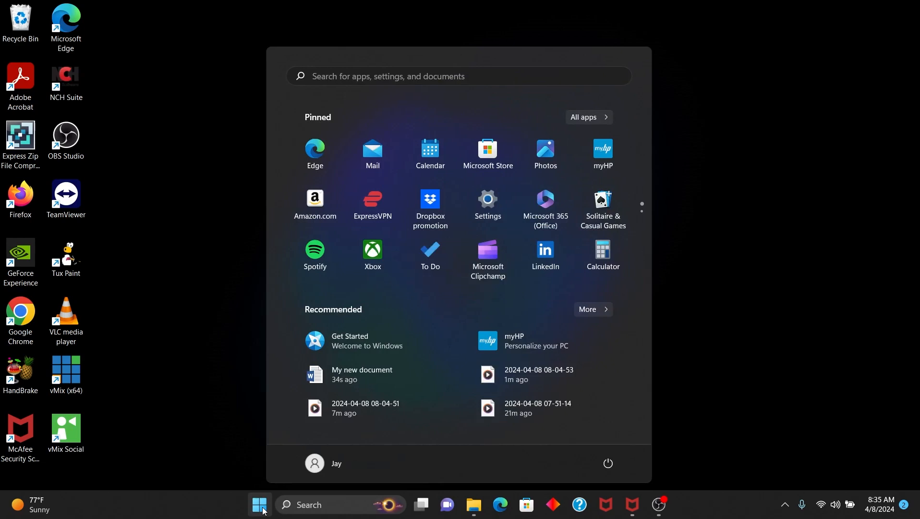
left_click(592, 120)
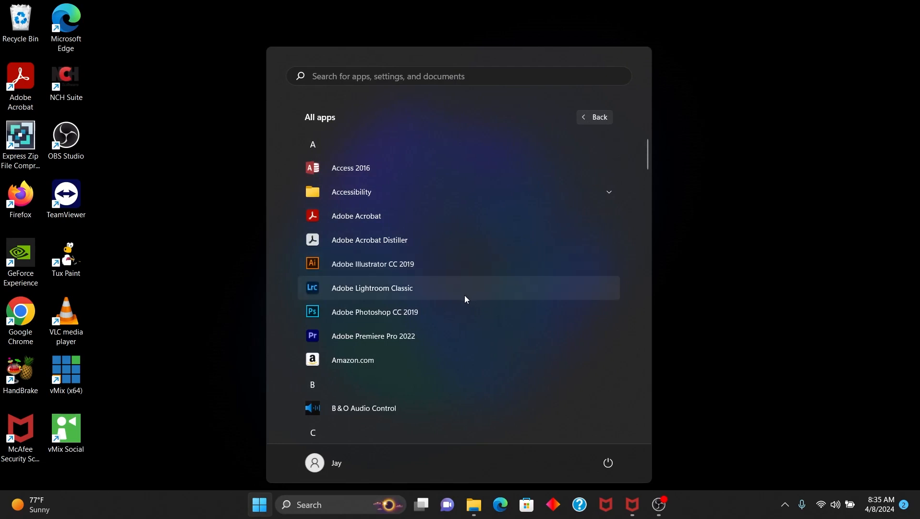
scroll(464, 296, "down", 8)
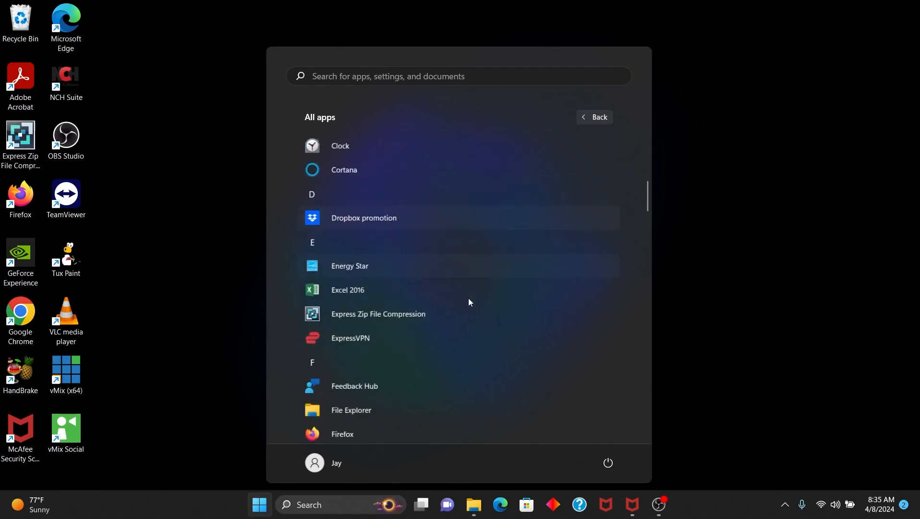
scroll(469, 300, "down", 8)
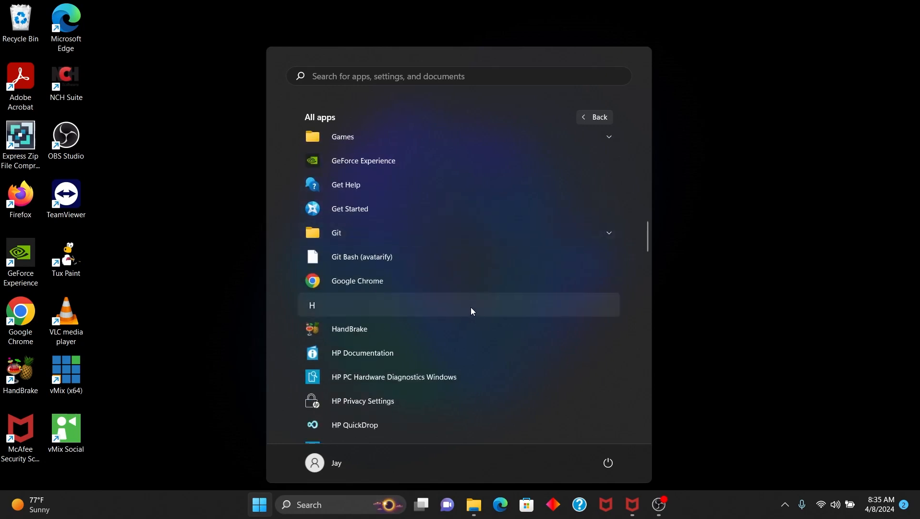
scroll(469, 311, "down", 8)
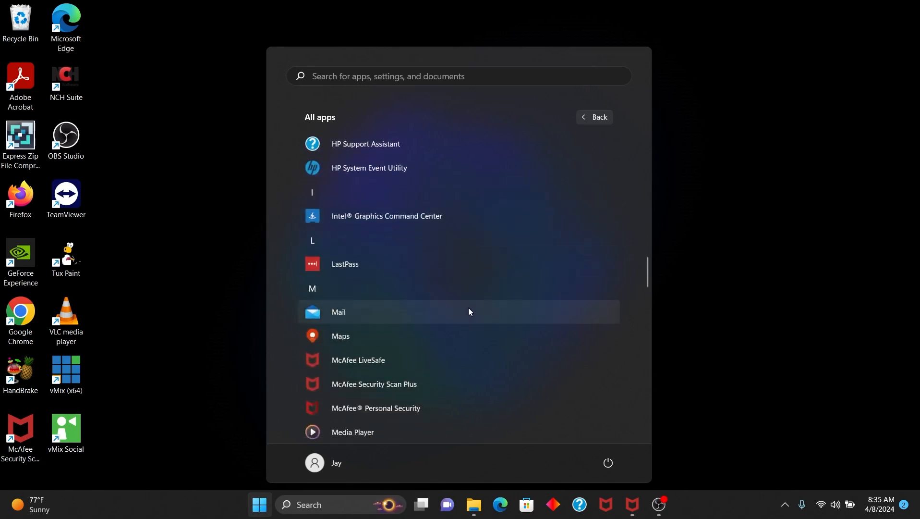
scroll(469, 312, "down", 8)
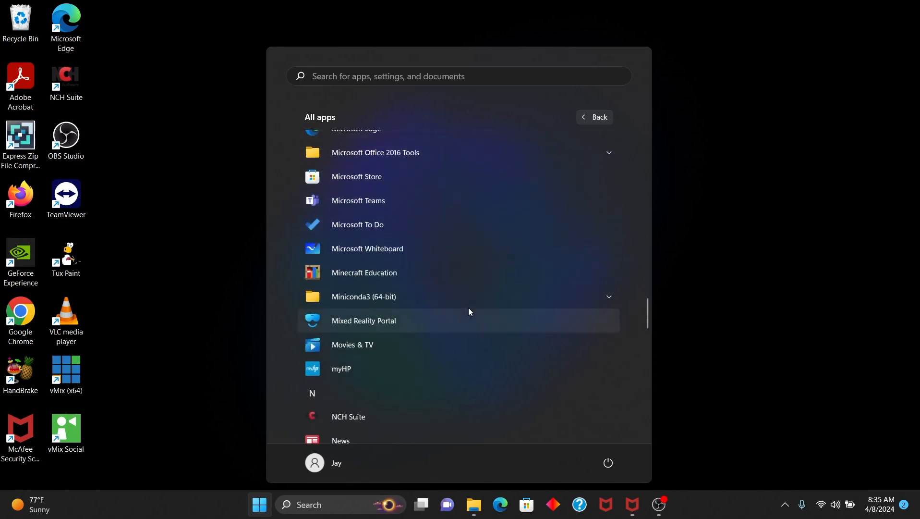
scroll(469, 312, "down", 10)
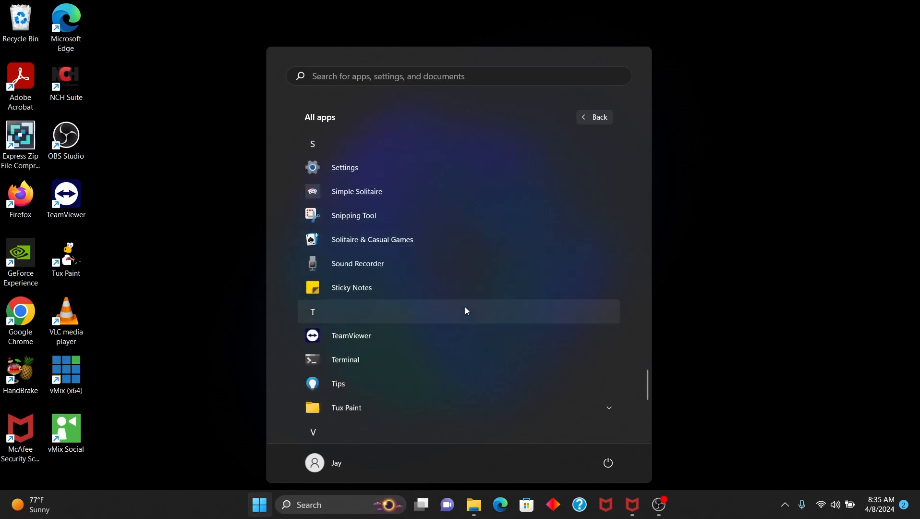
scroll(461, 305, "down", 5)
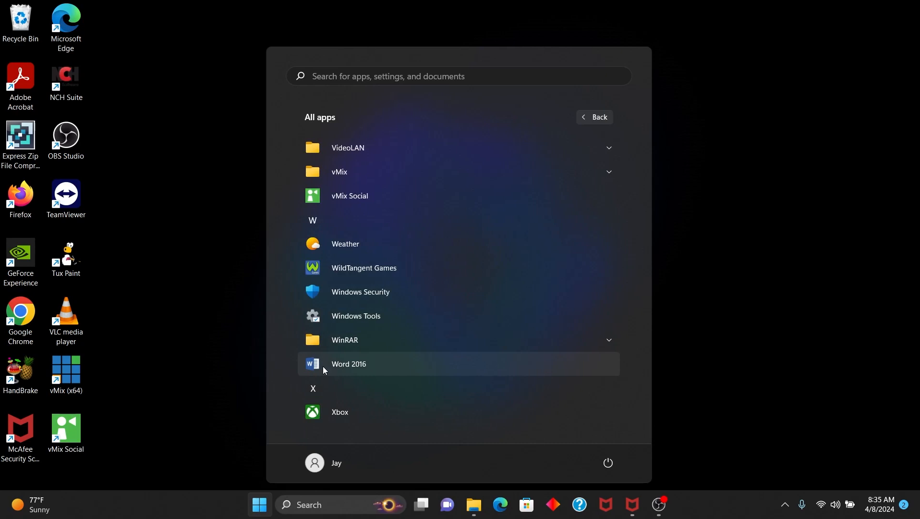
left_click(323, 366)
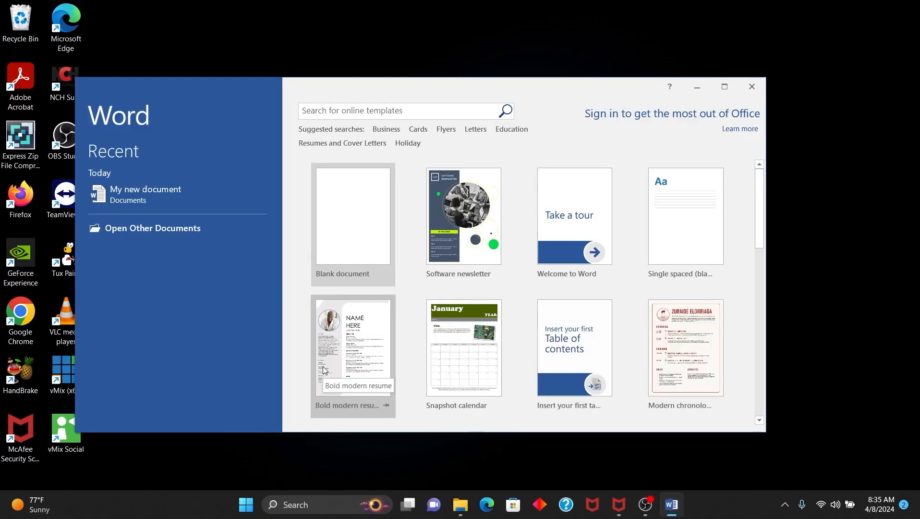
left_click(725, 88)
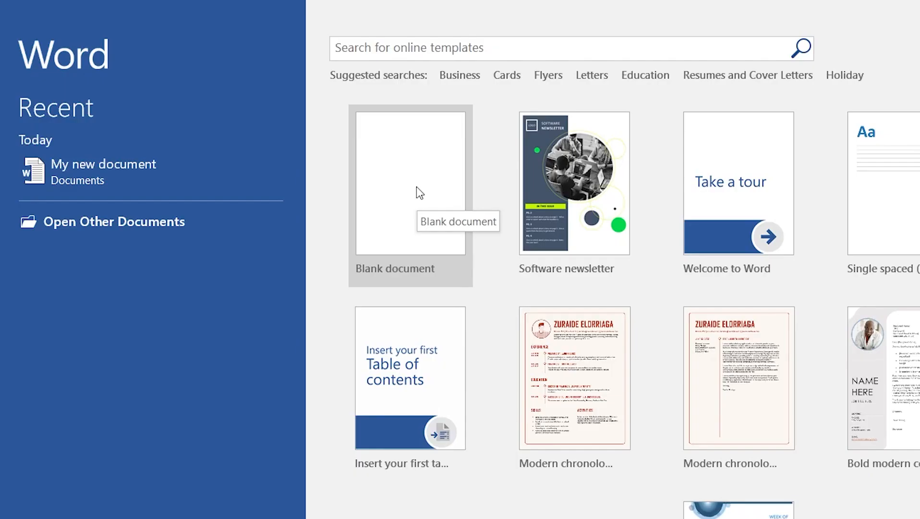
left_click(416, 186)
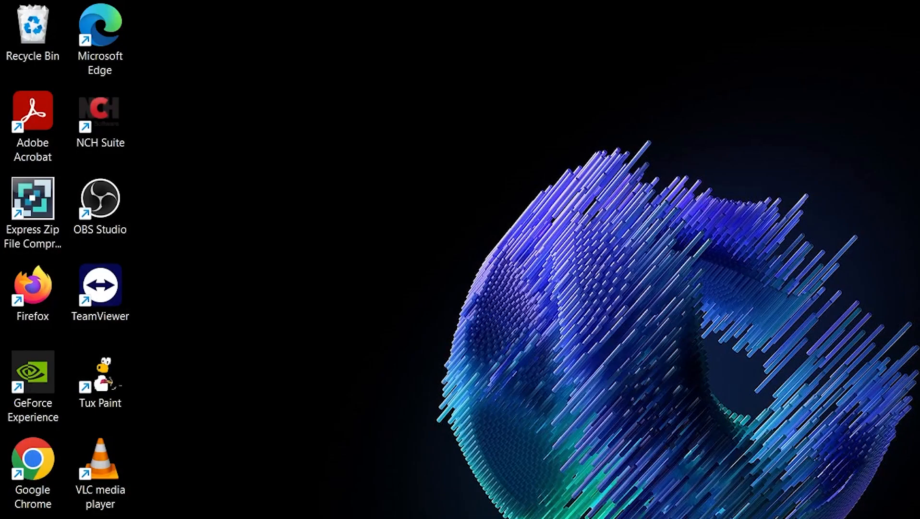
- Start Word 2016 again with a blank document and dismiss the Office Activation Wizard
key("super")
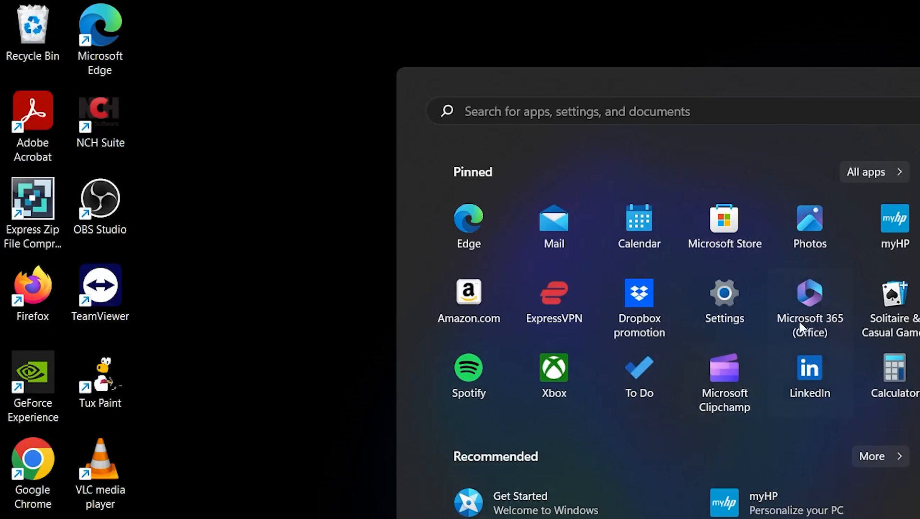
left_click(876, 175)
scroll(626, 399, "down", 20)
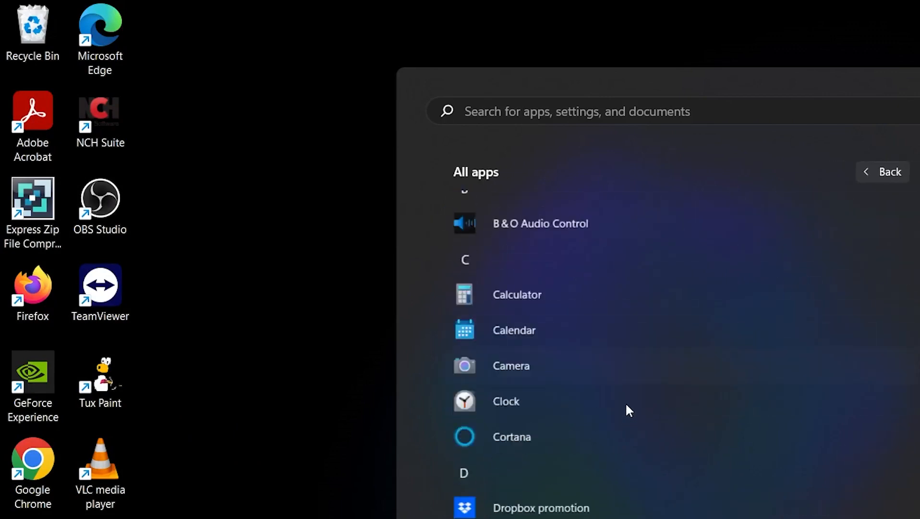
scroll(624, 383, "down", 20)
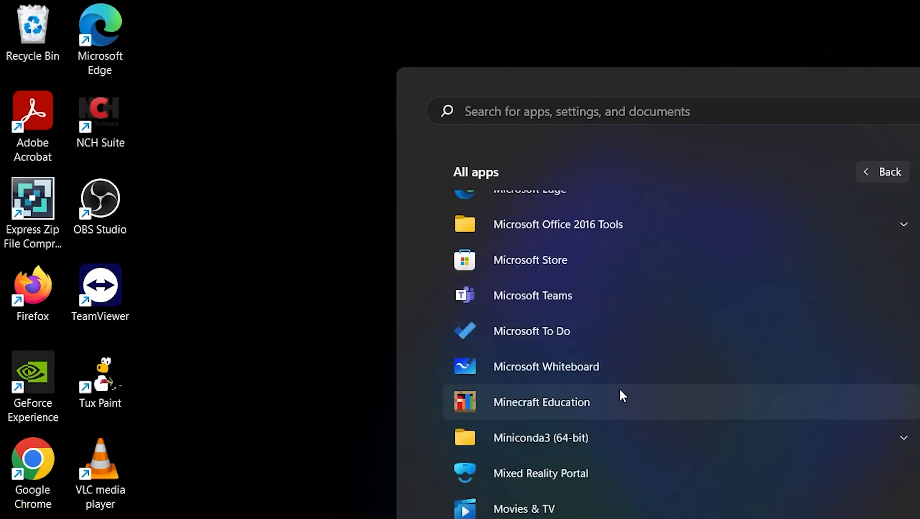
scroll(592, 412, "down", 15)
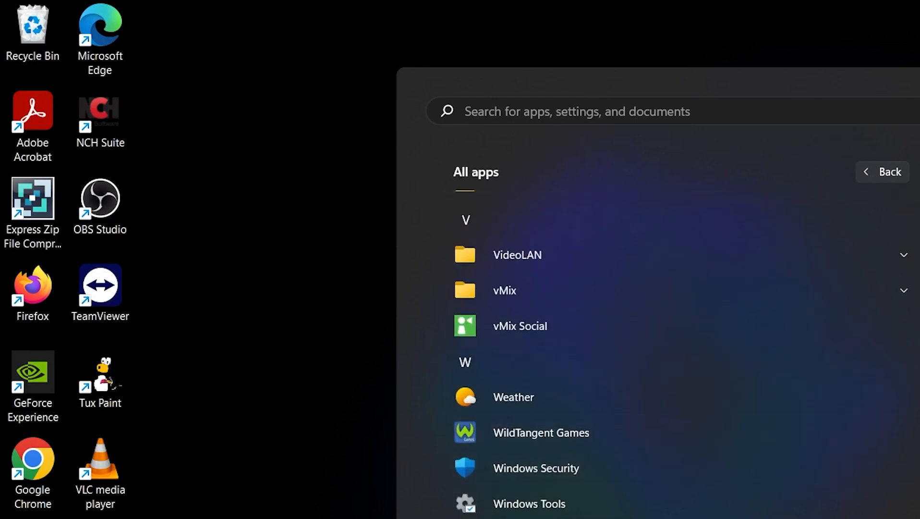
left_click(528, 518)
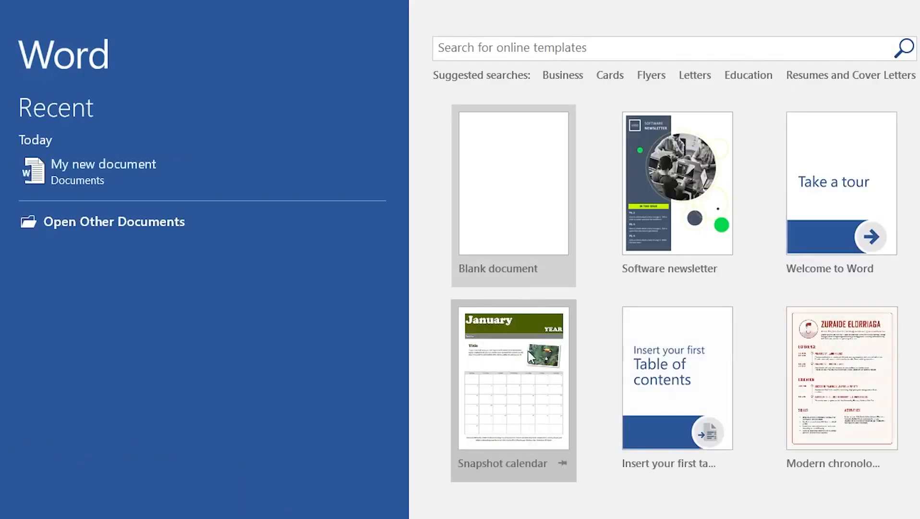
left_click(544, 211)
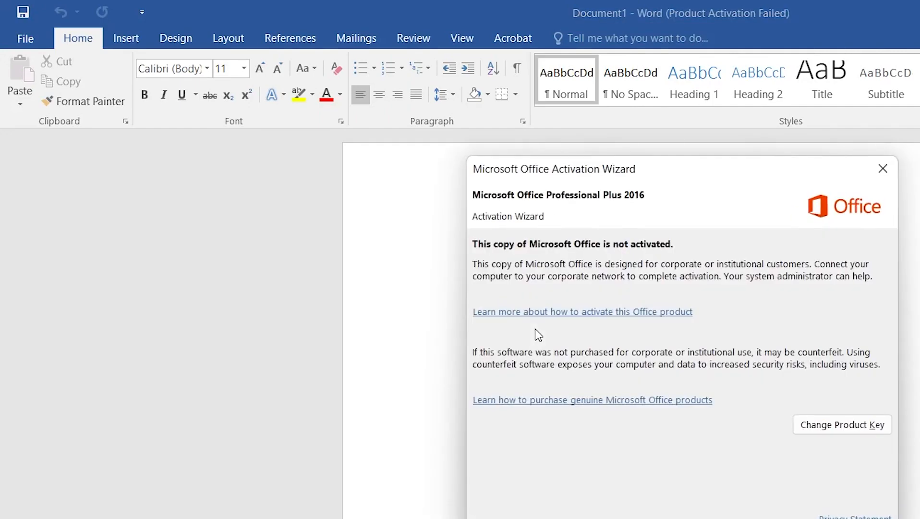
left_click(882, 168)
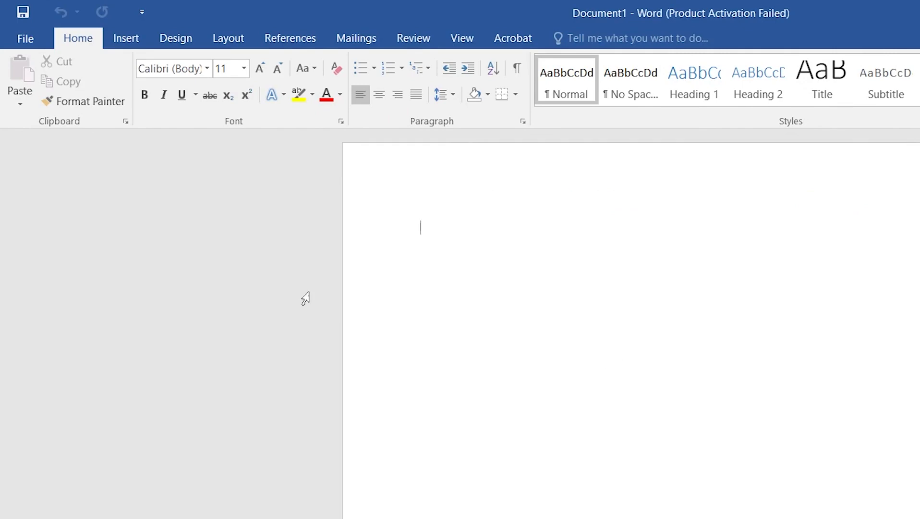
- Save the blank document in the Documents folder as a Word document named "Learning docs"
left_click(29, 38)
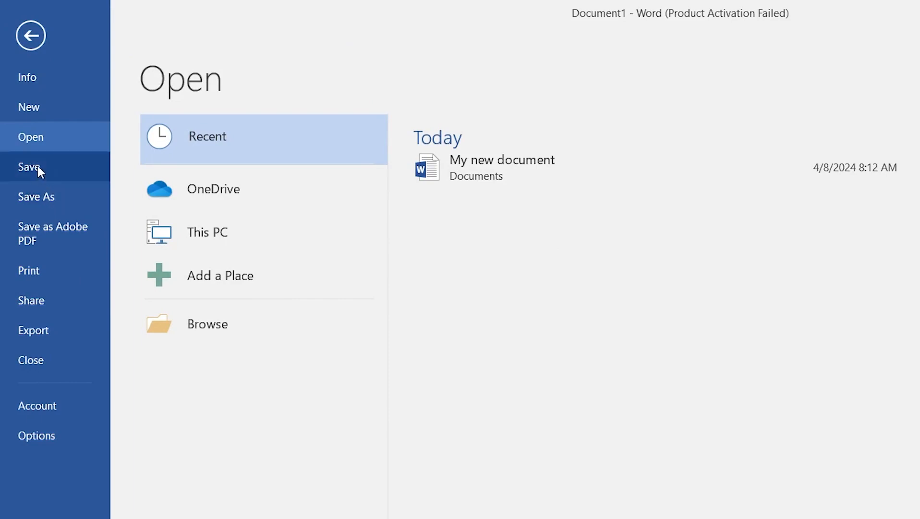
left_click(39, 195)
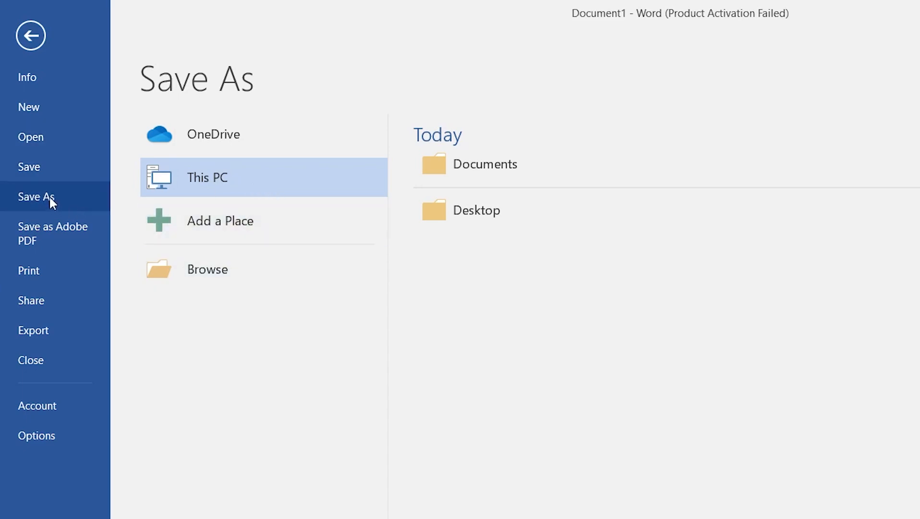
left_click(475, 168)
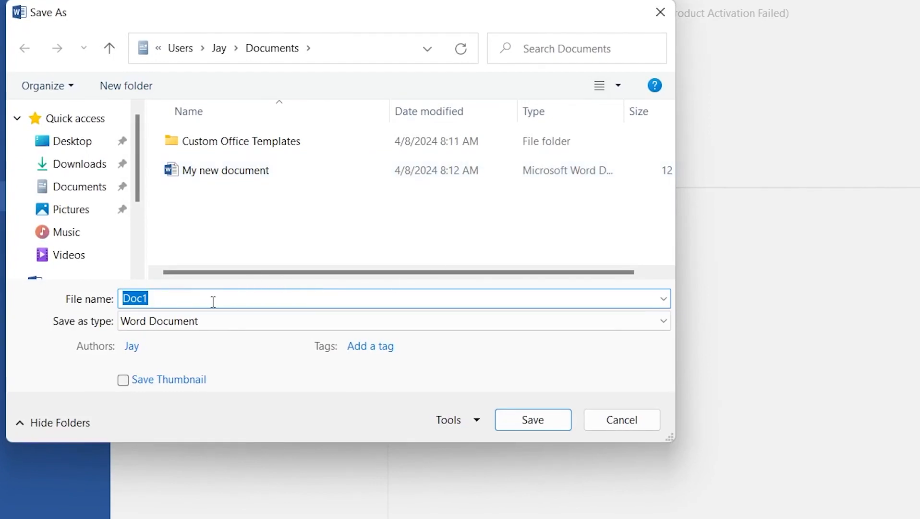
key("BackSpace")
type("Learning ")
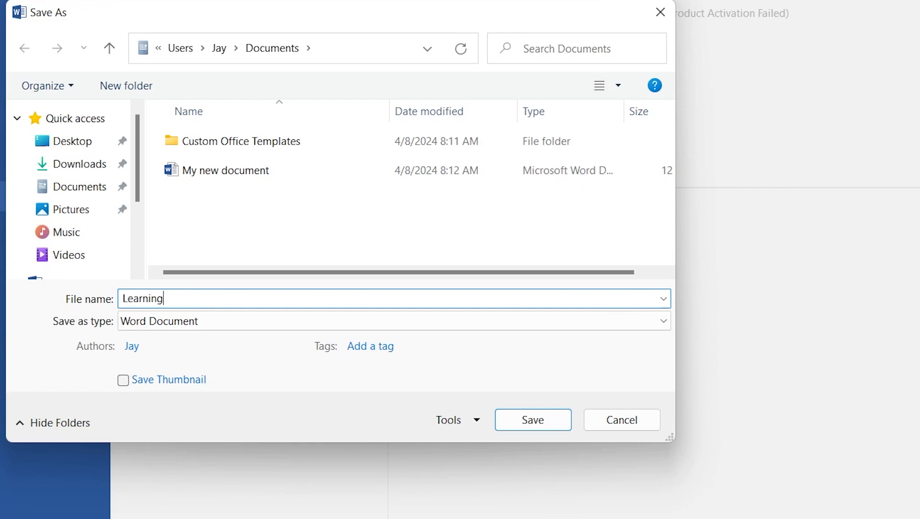
type("docs")
left_click(536, 422)
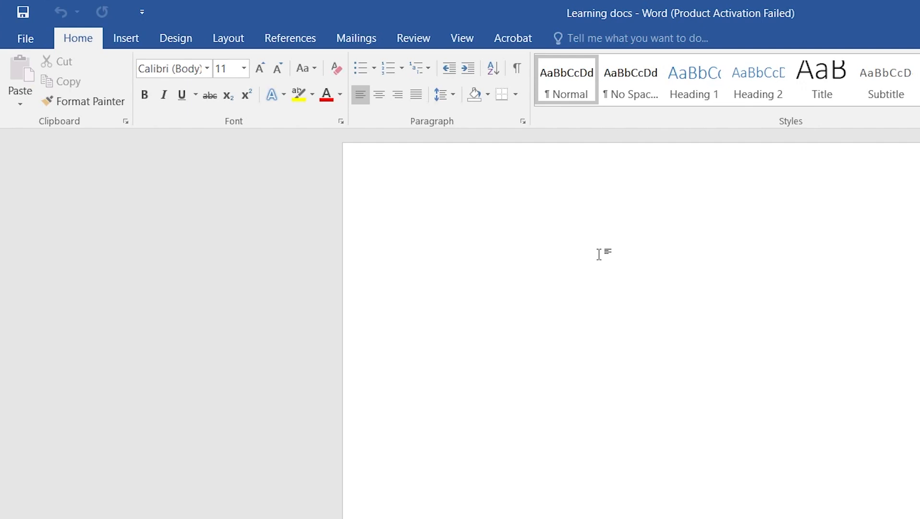
- Write "Hello, I hope you wanna learn with me" and correct "wanna" to the spelling suggestion "want to"
type("Hello, I h")
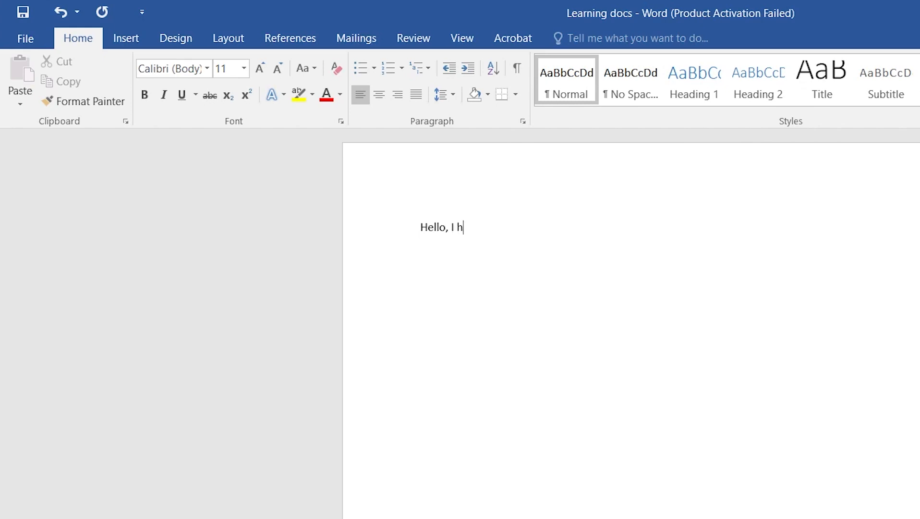
type("ope you wanna")
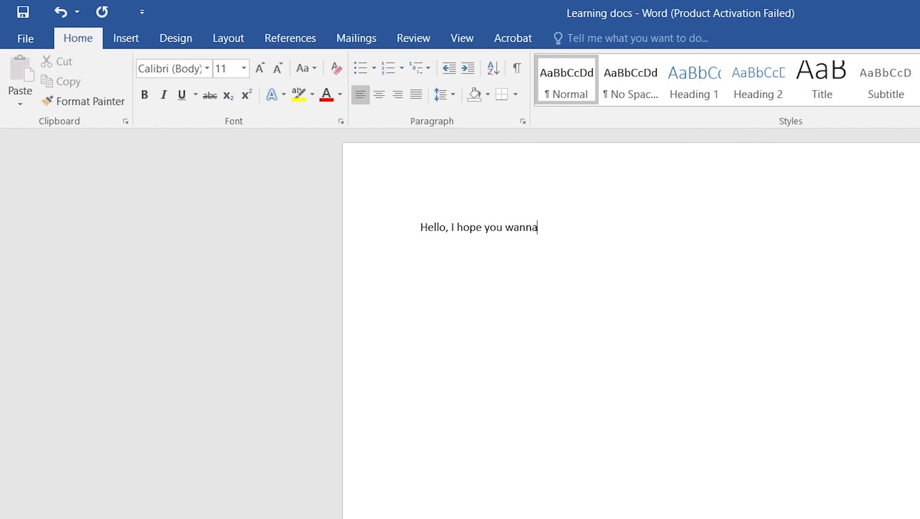
type(" learn with me")
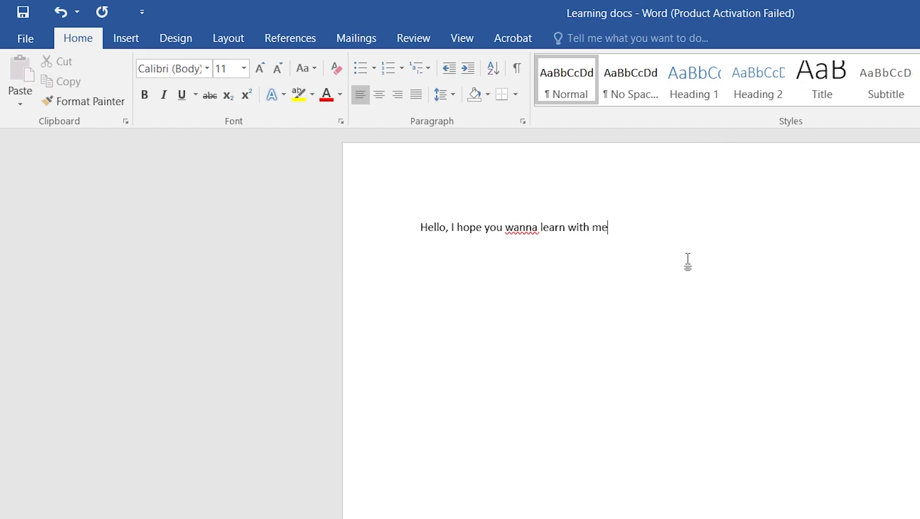
right_click(514, 225)
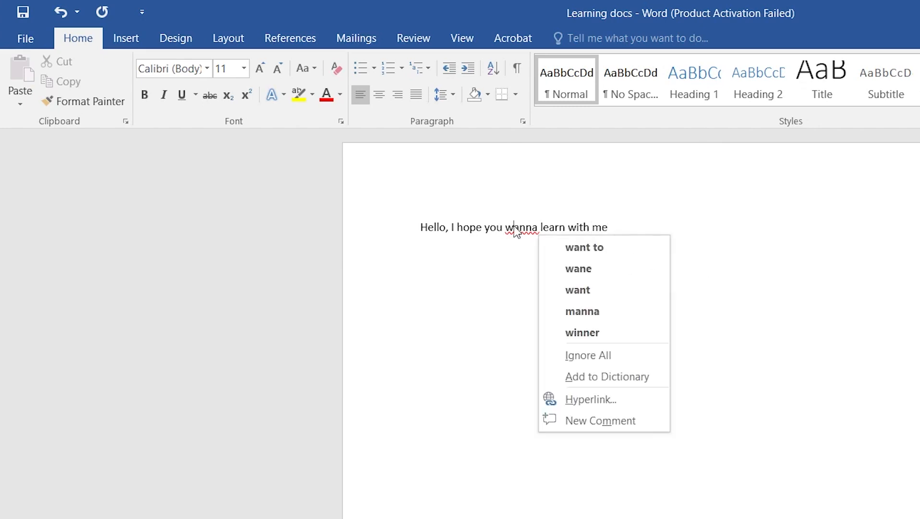
left_click(543, 249)
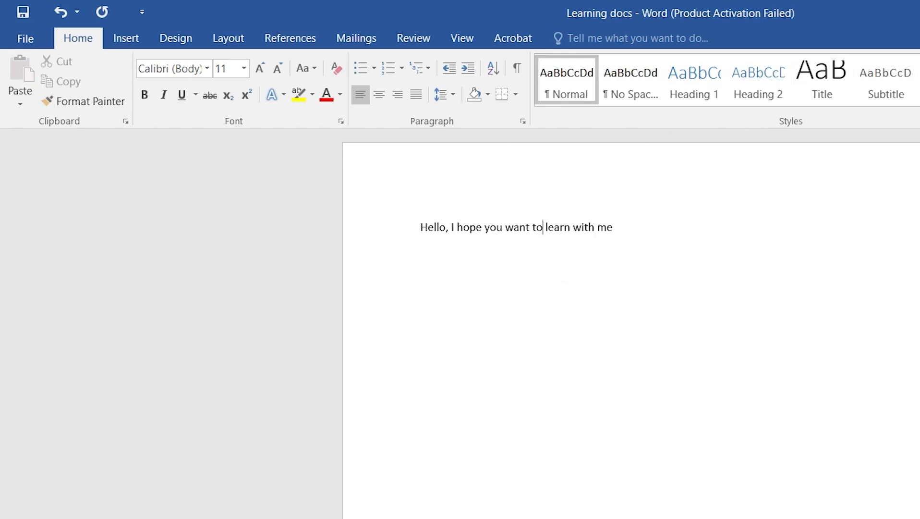
- Try closing the document, cancel the save prompt, and save the changes under the existing file name
key("alt+F4")
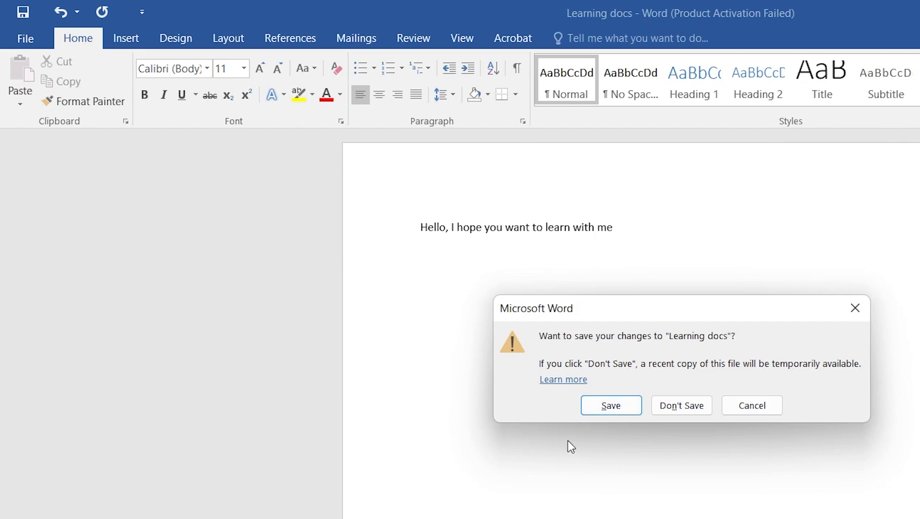
left_click(747, 409)
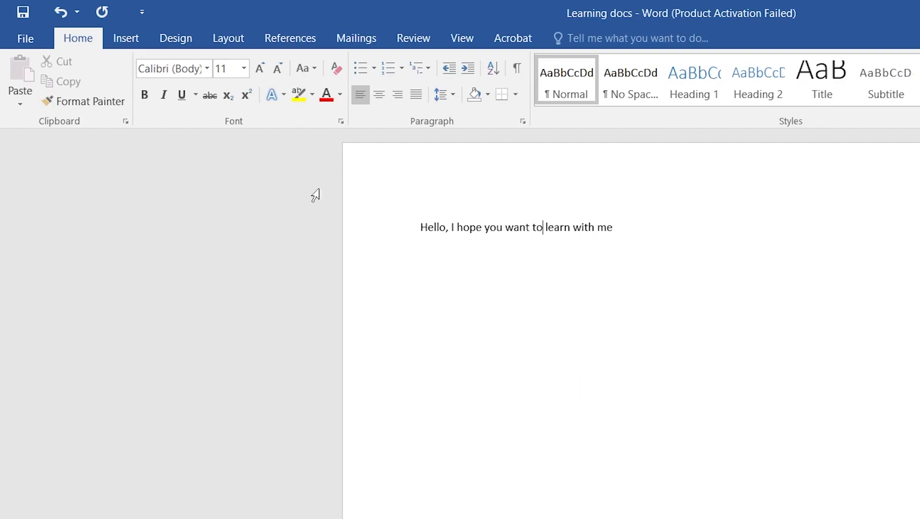
left_click(27, 39)
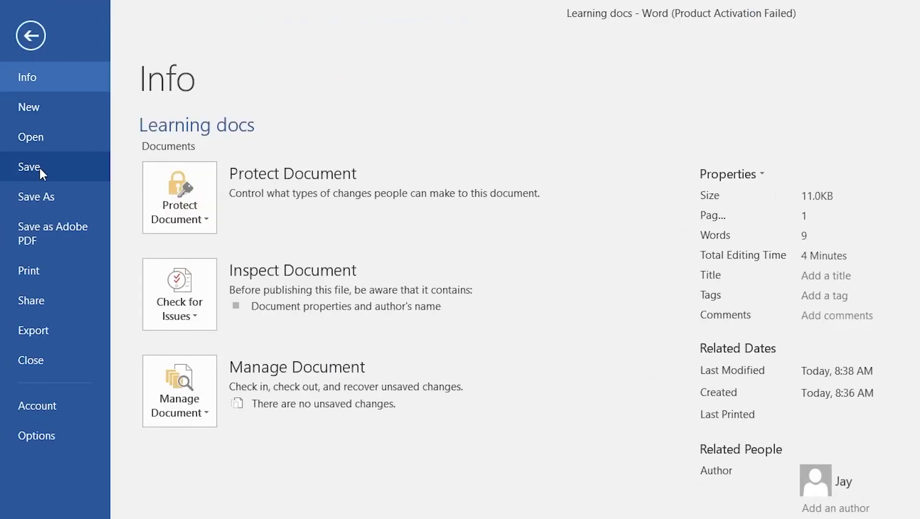
left_click(30, 166)
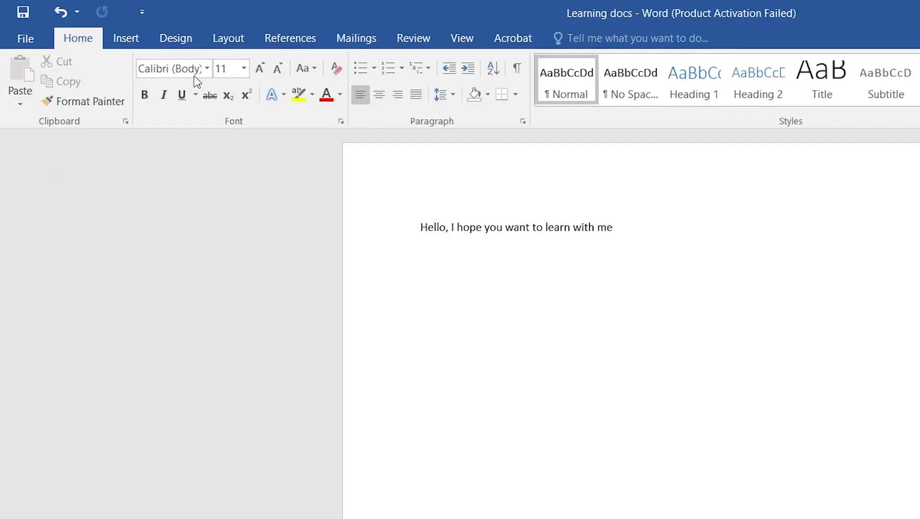
left_click(23, 14)
- Add the New command to the Quick Access Toolbar and open the document's Info page
left_click(132, 14)
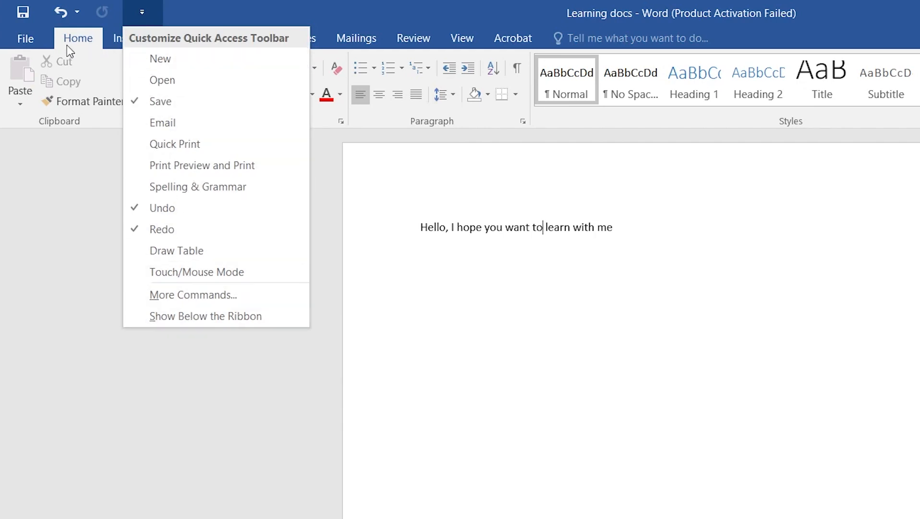
left_click(190, 64)
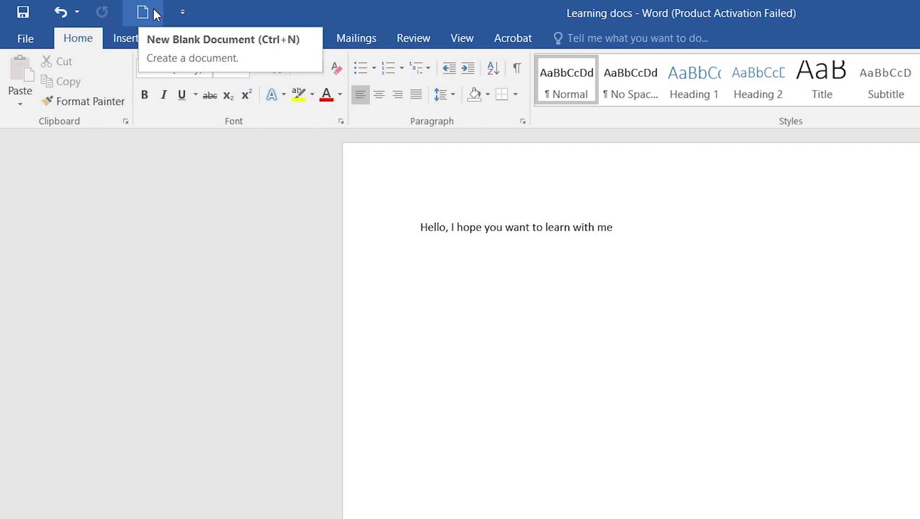
left_click(32, 45)
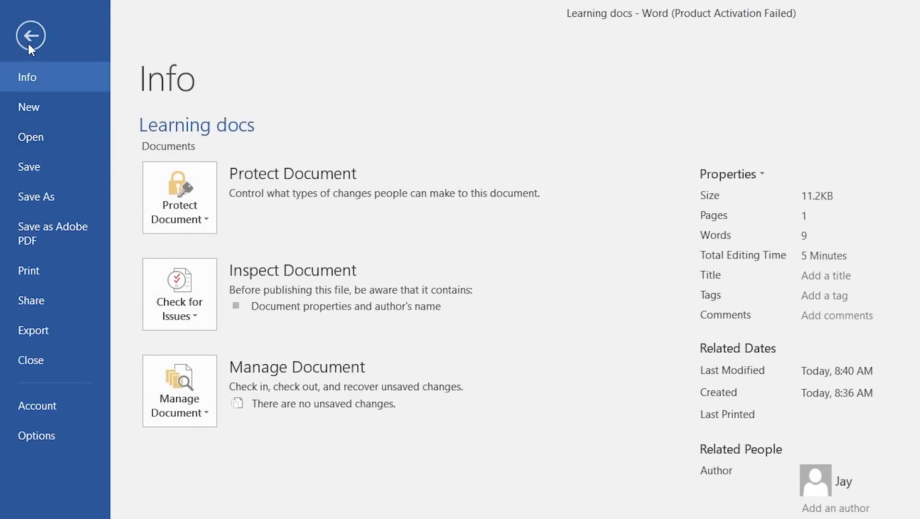
- Return to the document, create another blank document with the Quick Access Toolbar's New command, and close it
left_click(29, 44)
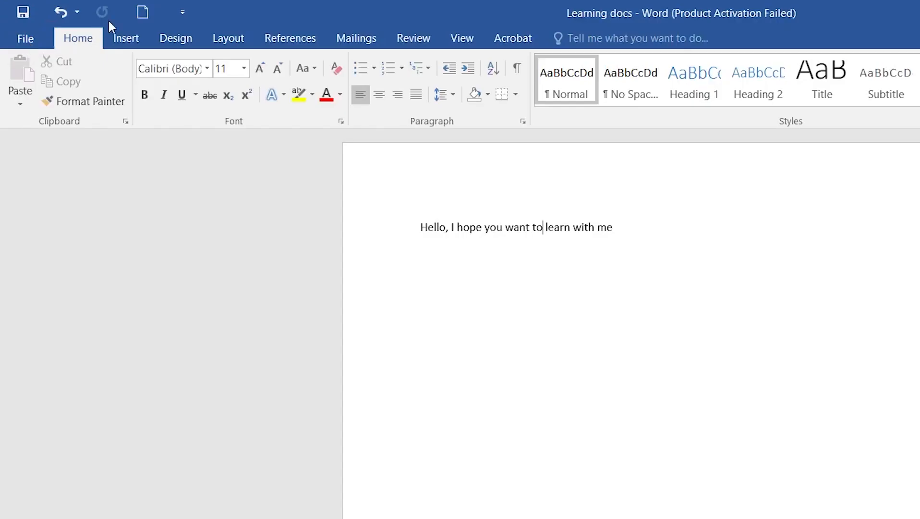
left_click(146, 14)
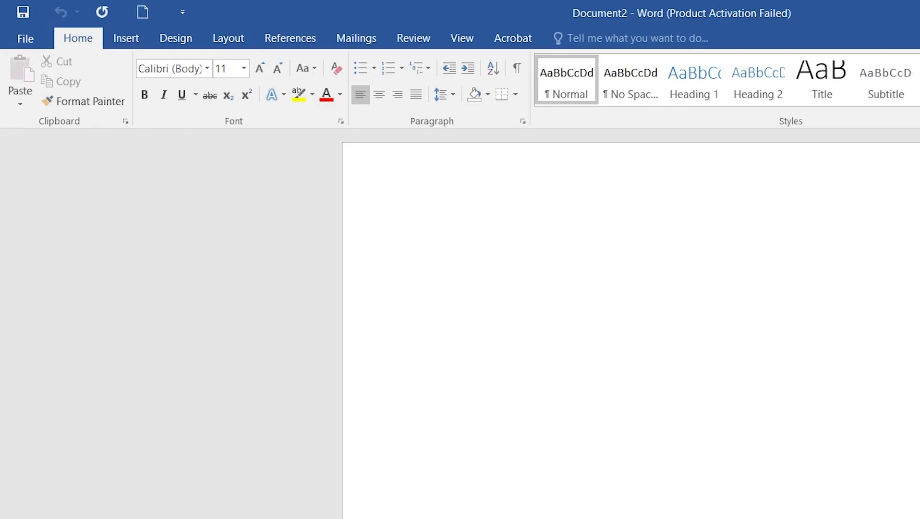
key("alt+F4")
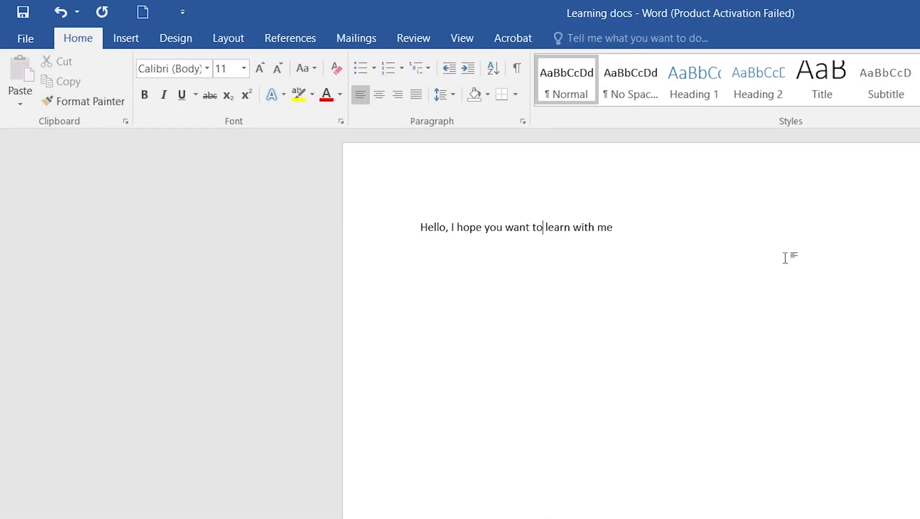
- Remove the New command from the Quick Access Toolbar, and add and remove the Open command
left_click(182, 12)
left_click(191, 58)
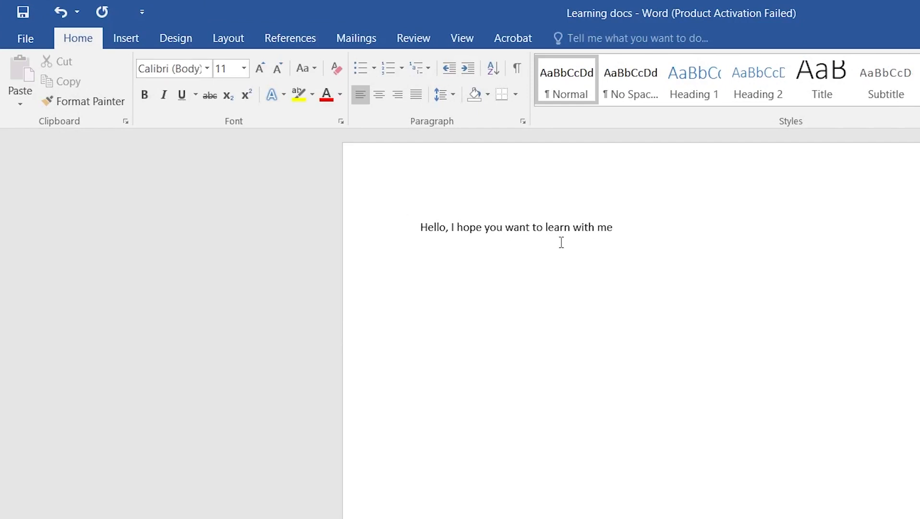
left_click(143, 10)
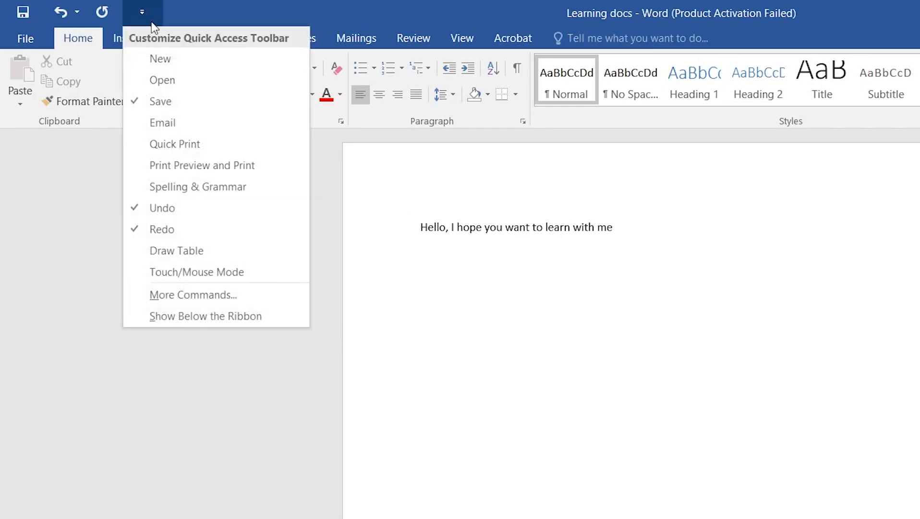
left_click(188, 83)
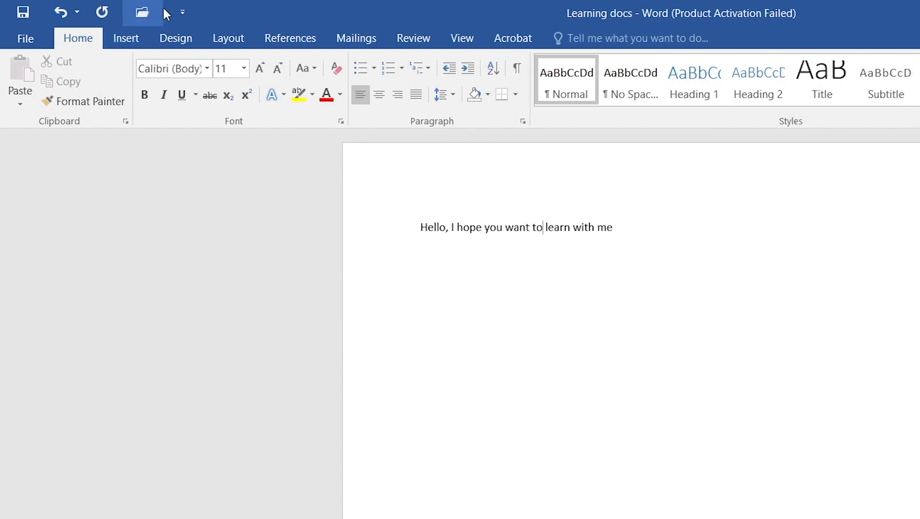
left_click(183, 13)
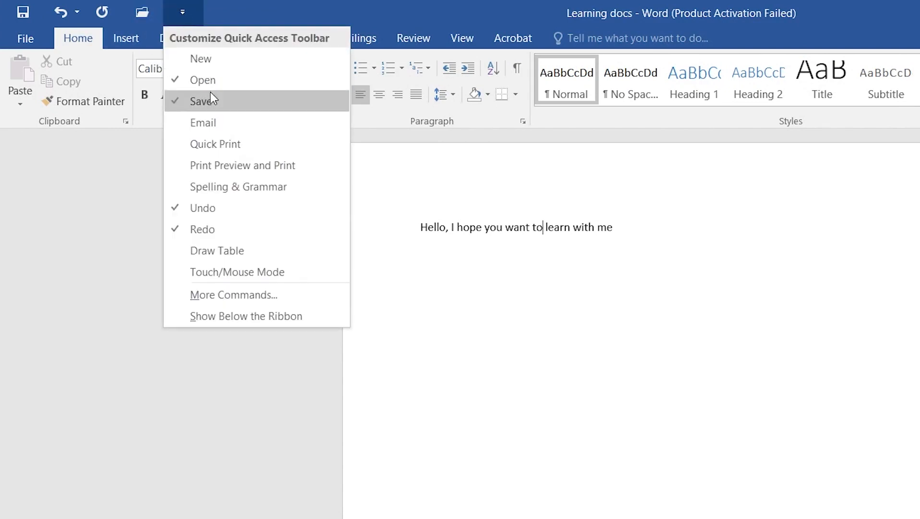
left_click(209, 80)
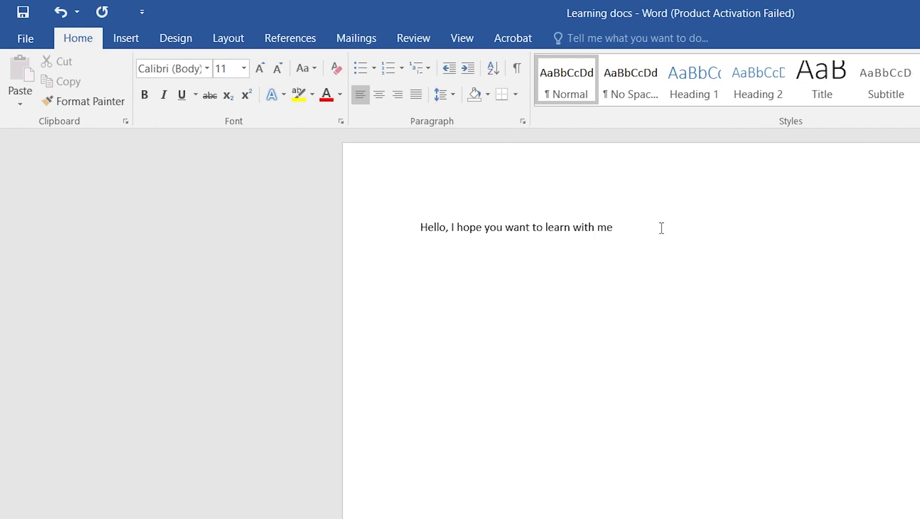
left_click(24, 38)
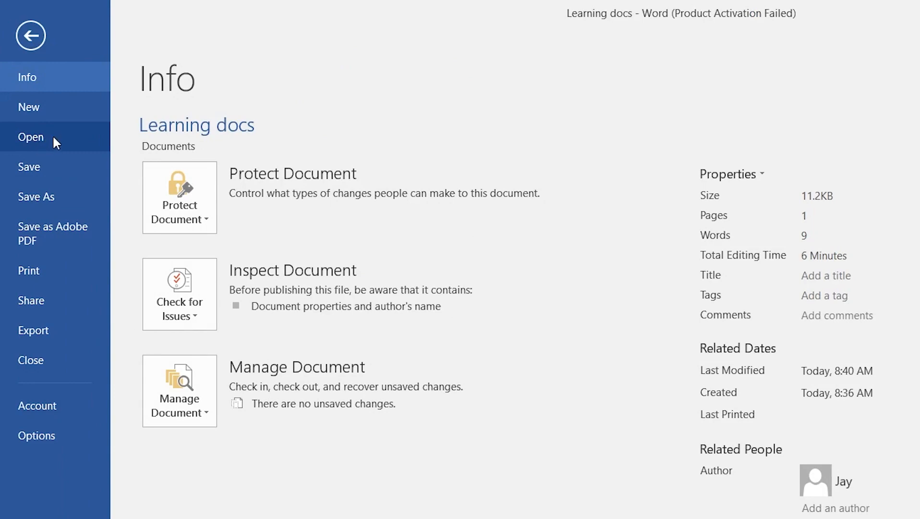
left_click(42, 38)
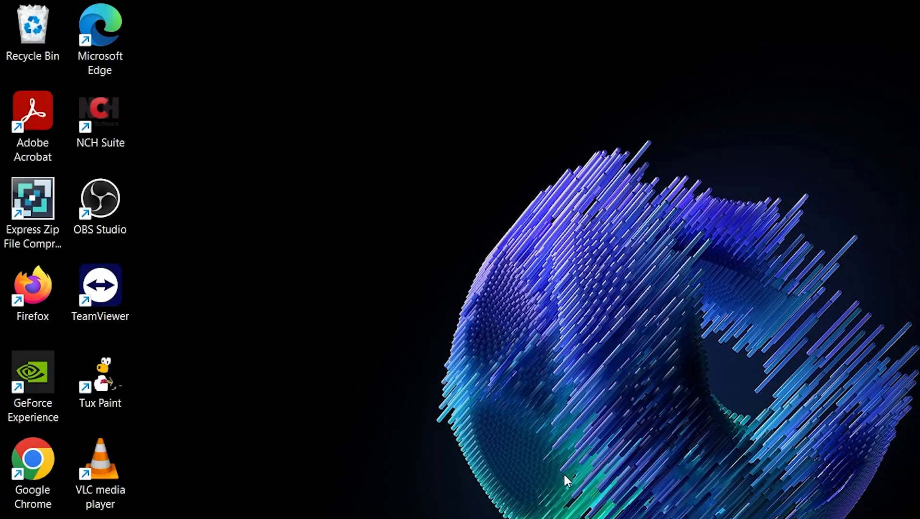
- Launch Word 2016 from the list of all installed apps and create a blank document
key("super")
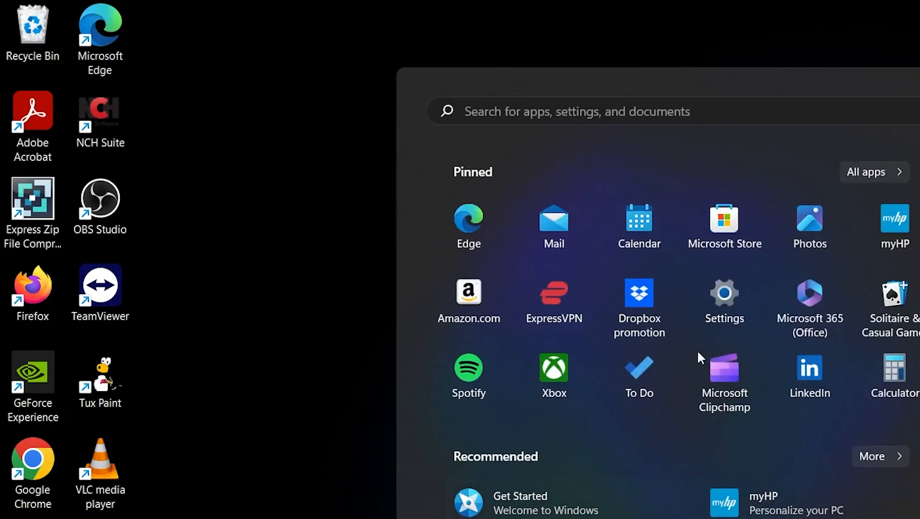
left_click(886, 172)
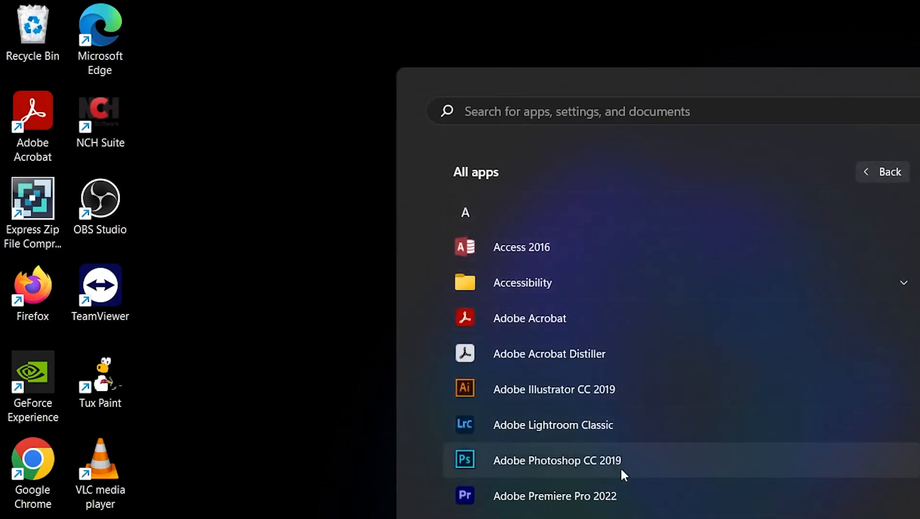
scroll(623, 472, "down", 10)
scroll(622, 452, "down", 8)
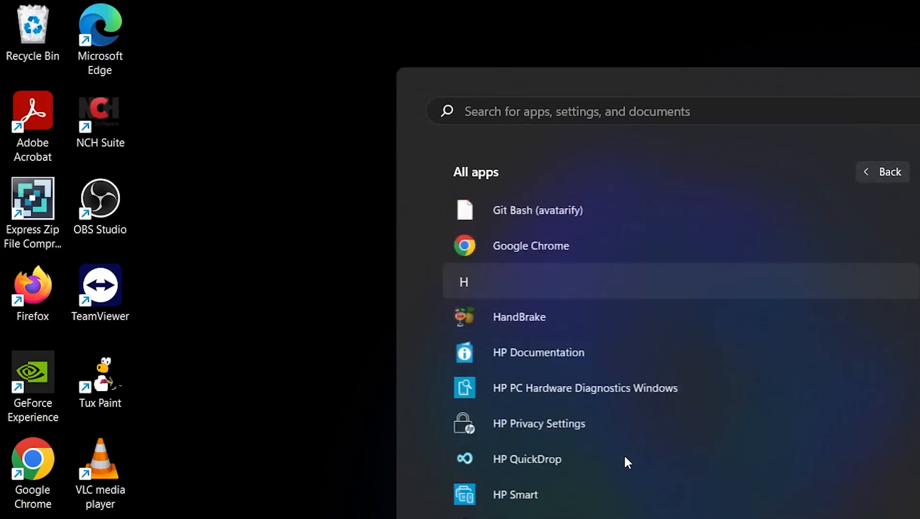
scroll(623, 454, "down", 10)
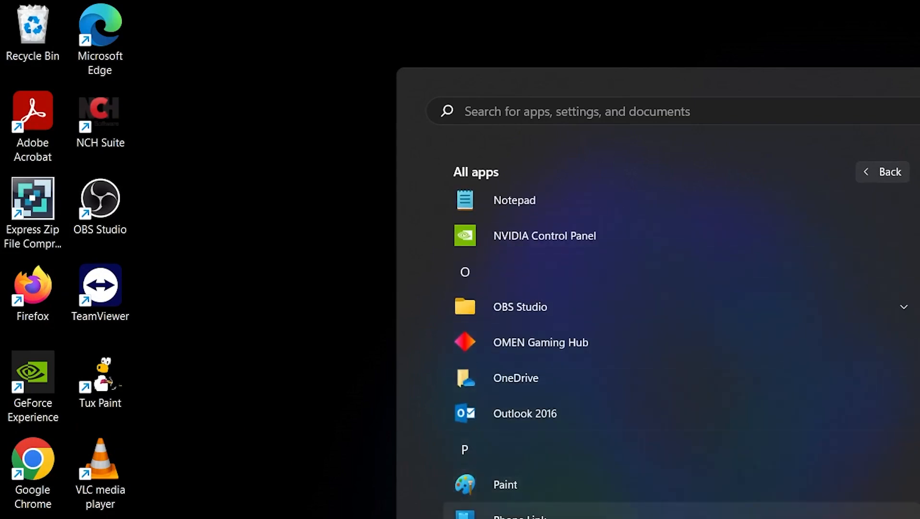
scroll(576, 473, "down", 9)
scroll(574, 515, "down", 10)
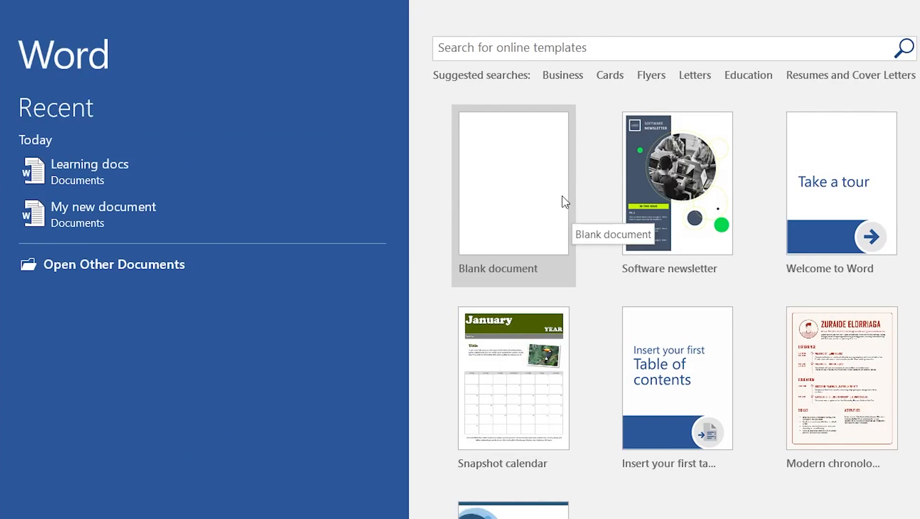
left_click(539, 184)
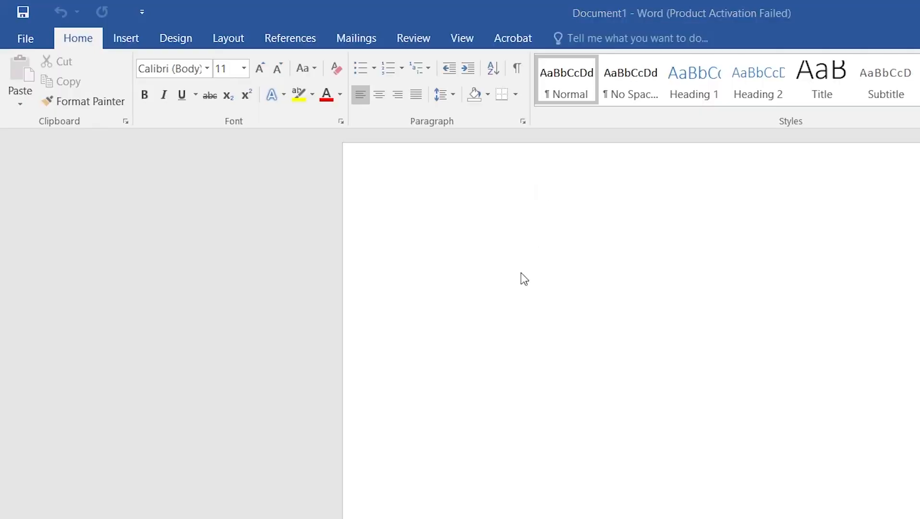
key("Escape")
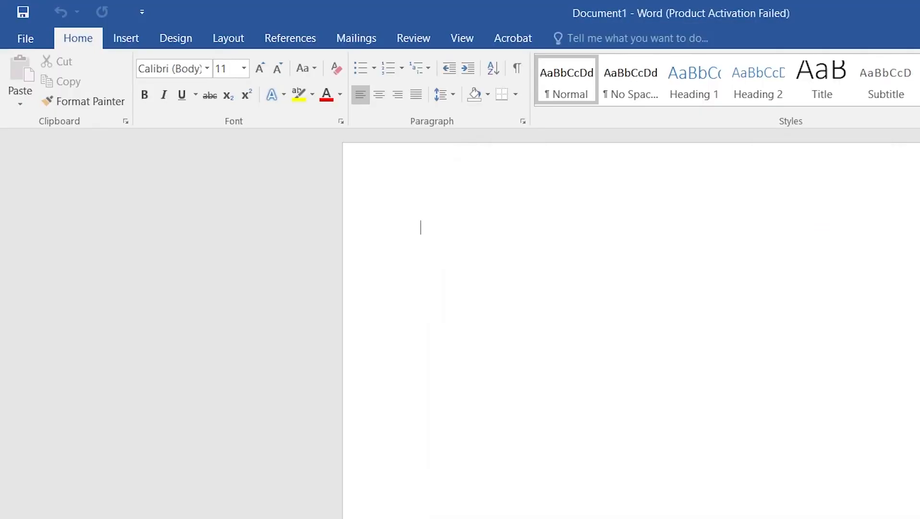
- Browse to the Documents folder and open the saved file "Learning docs"
left_click(15, 46)
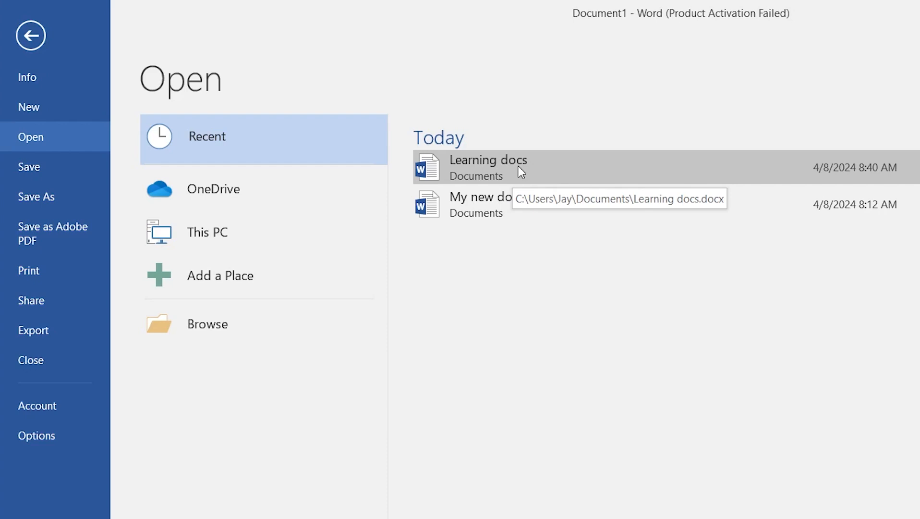
left_click(210, 330)
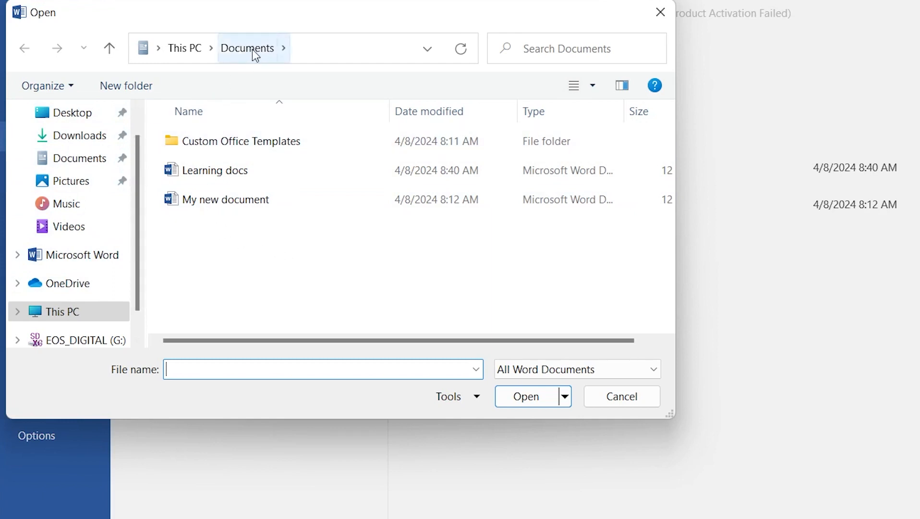
left_click(77, 160)
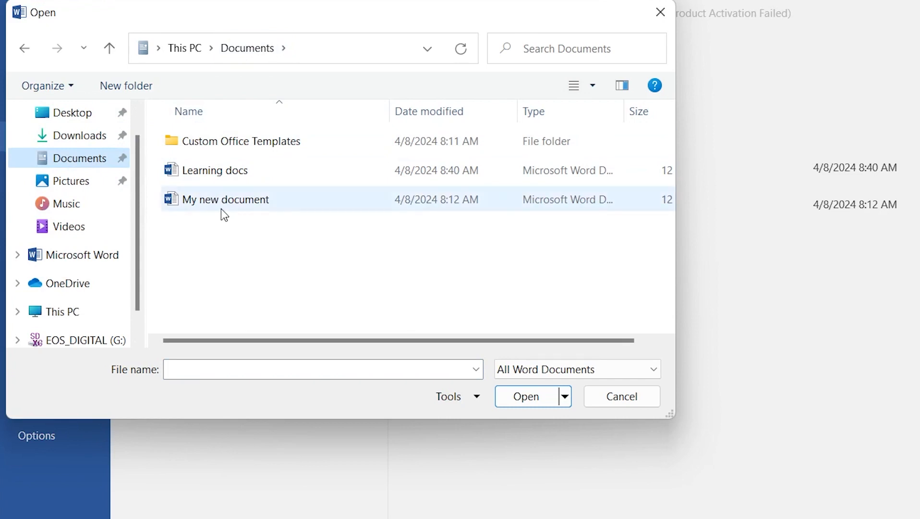
left_click(208, 175)
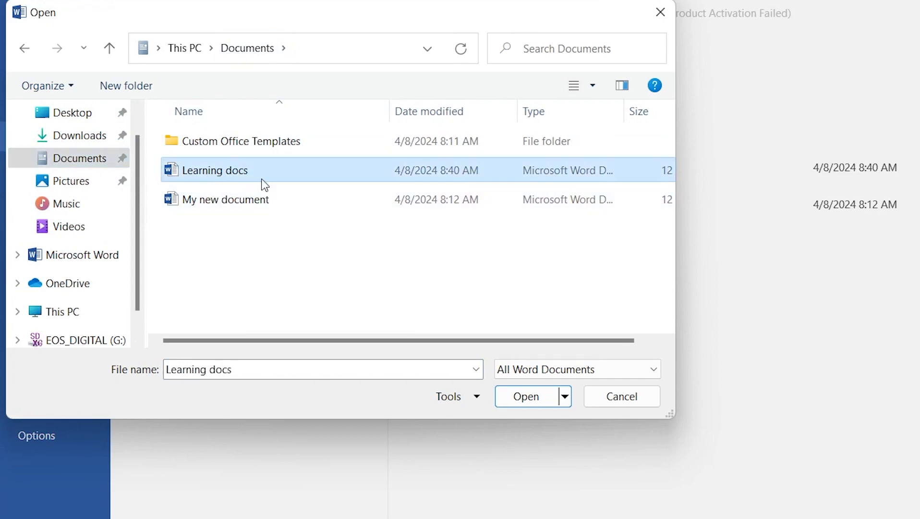
left_click(527, 406)
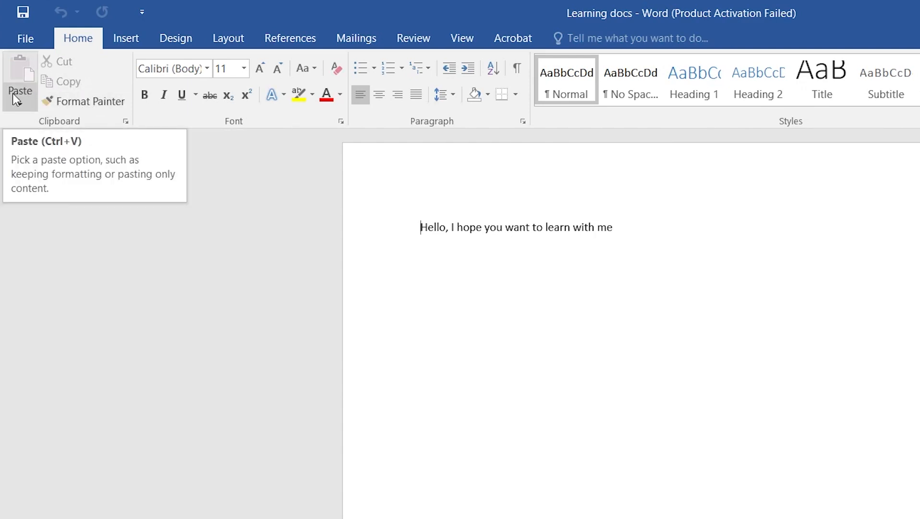
- Display the Clipboard pane to view its collected items, and close it
left_click(126, 122)
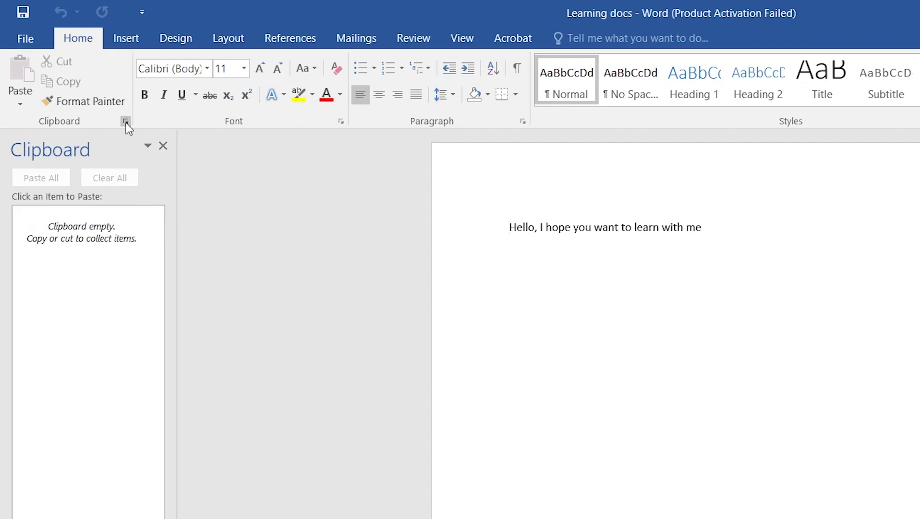
left_click(164, 146)
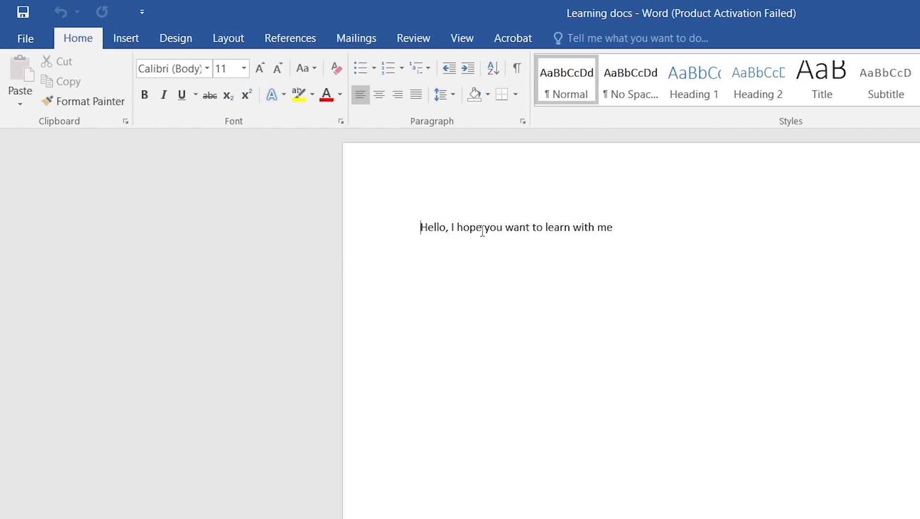
left_click_drag(451, 230, 477, 241)
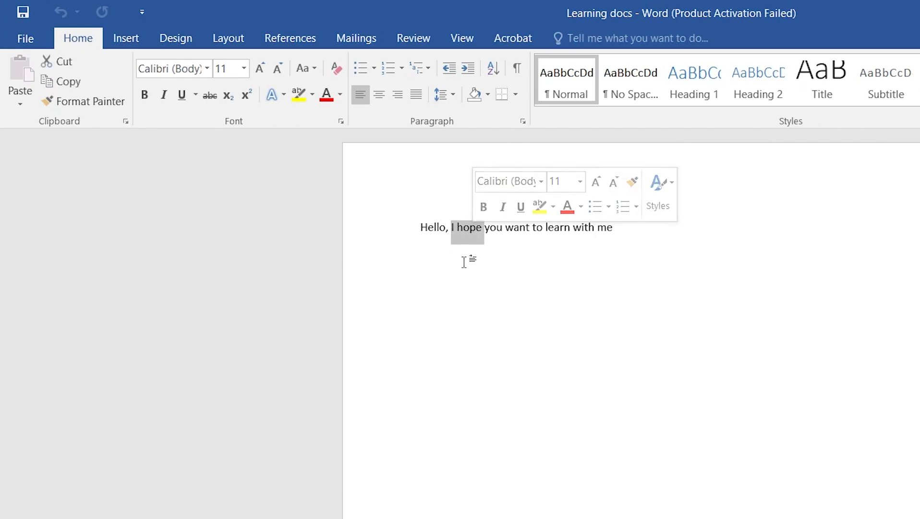
left_click(464, 261)
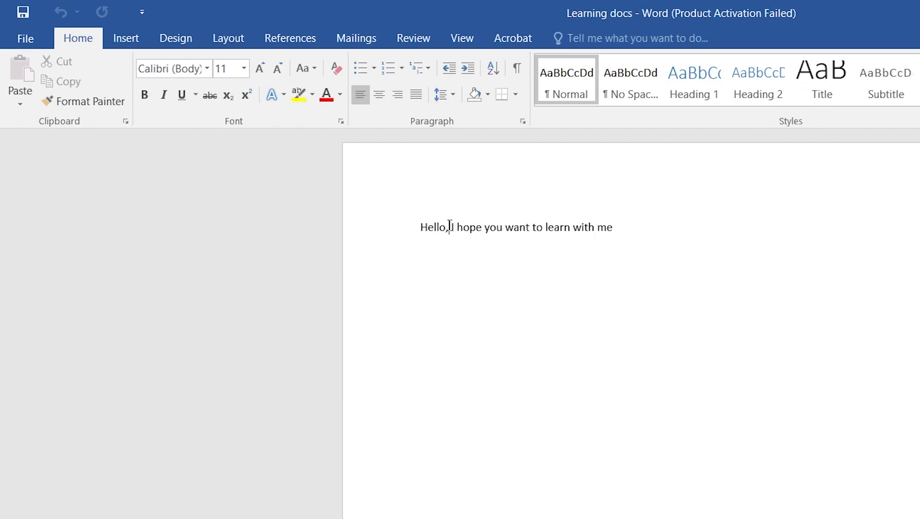
left_click_drag(450, 226, 467, 224)
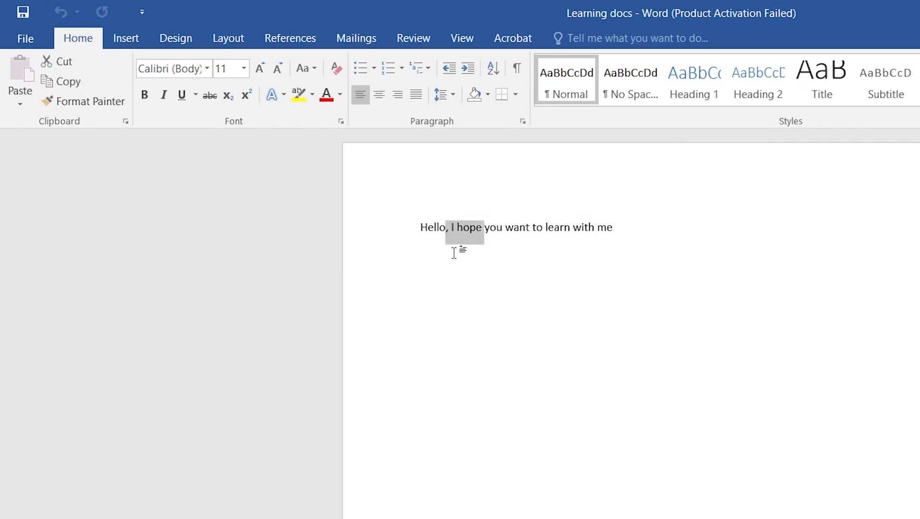
left_click(452, 225)
left_click_drag(451, 226, 478, 225)
left_click(496, 300)
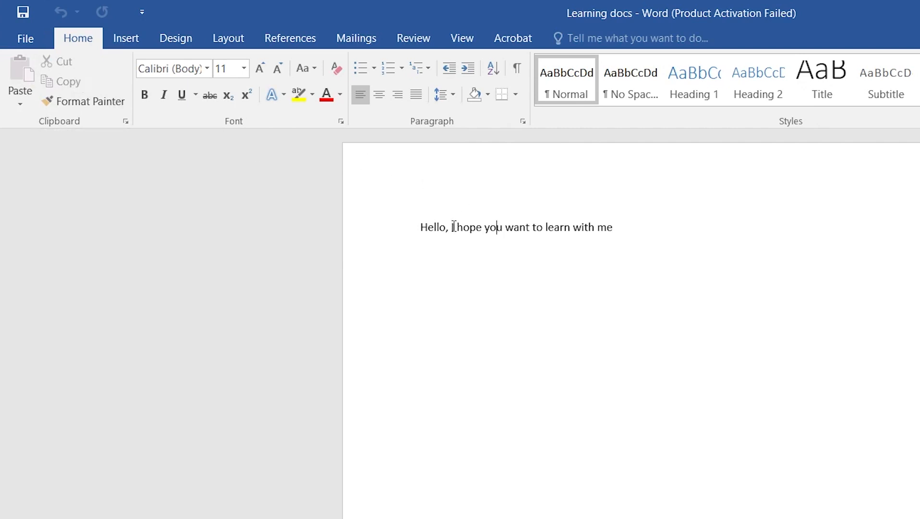
- Cut "I hope" from the sentence and paste it at the end, after "learn with me"
left_click_drag(452, 226, 472, 226)
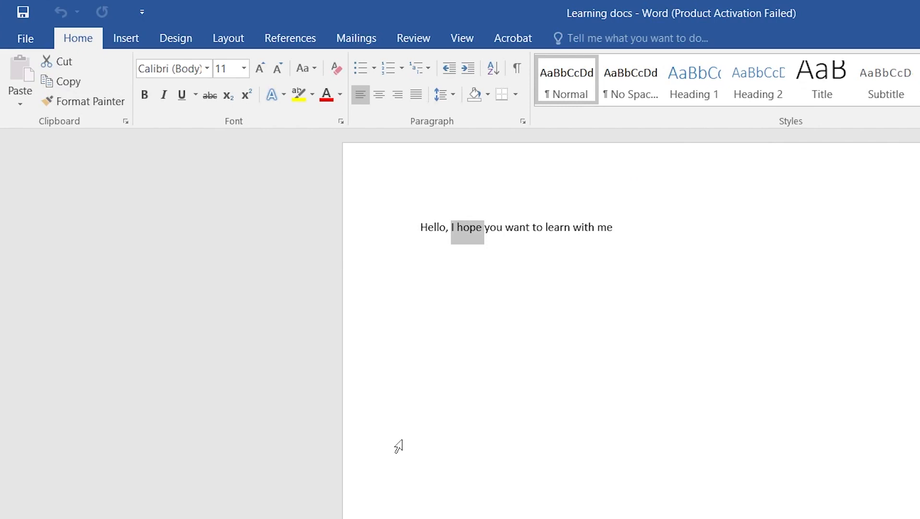
left_click(70, 63)
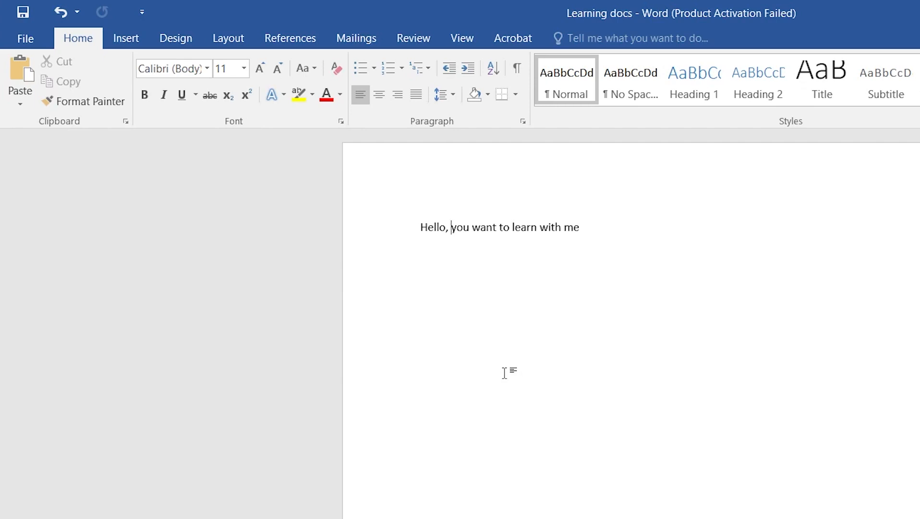
left_click(589, 228)
left_click(13, 77)
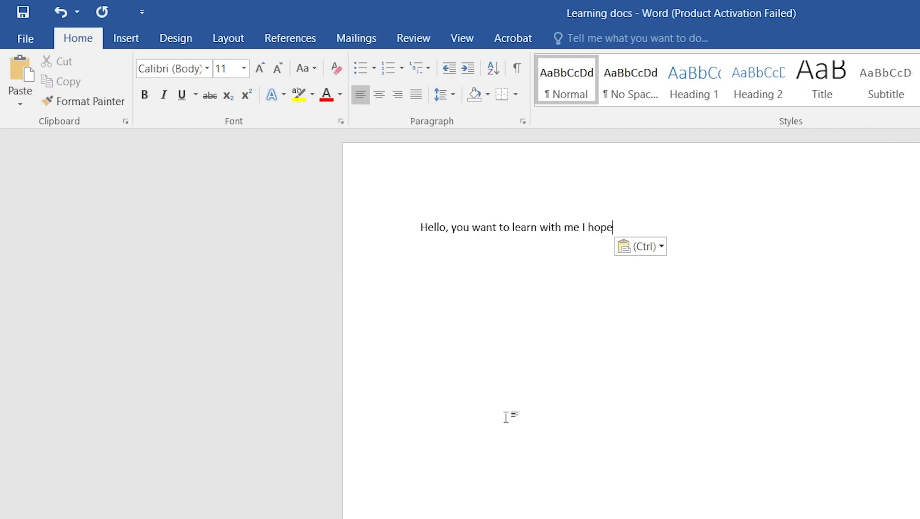
- Paste "I hope" at two separate spots in the blank area below the sentence
double_click(482, 382)
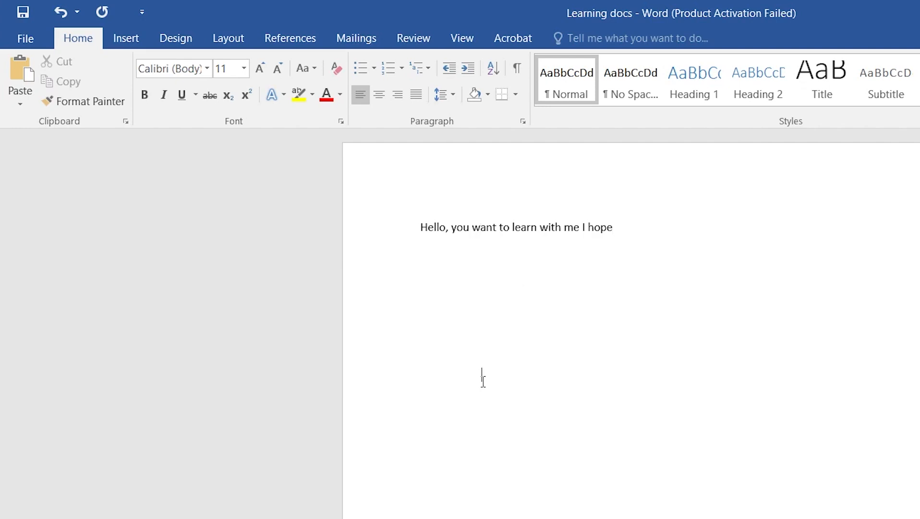
left_click(22, 74)
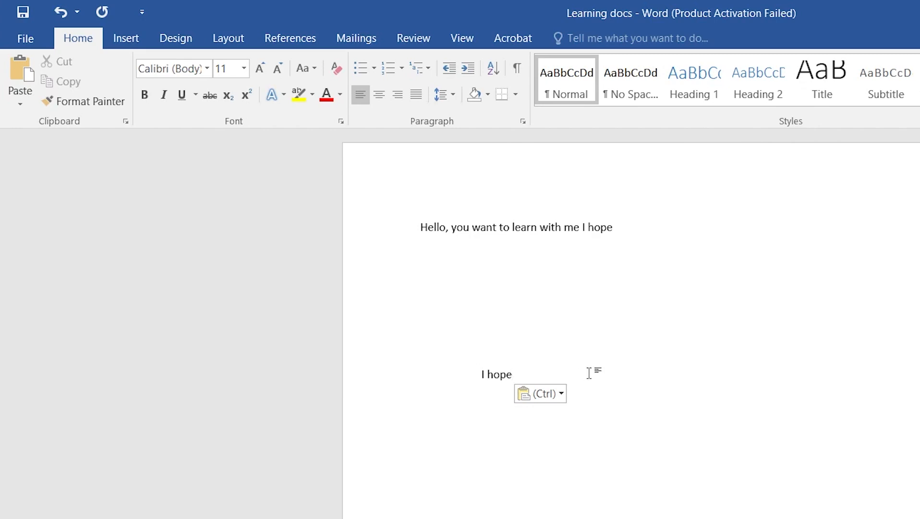
double_click(611, 359)
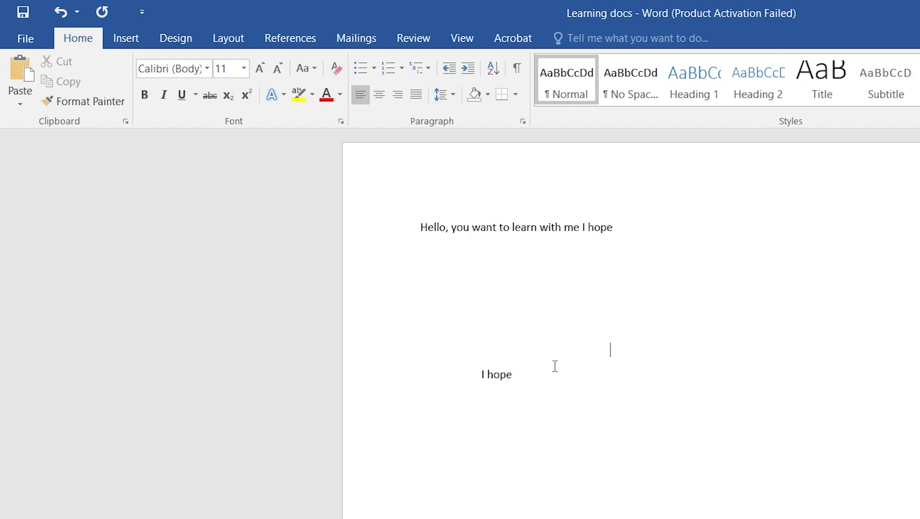
left_click(21, 77)
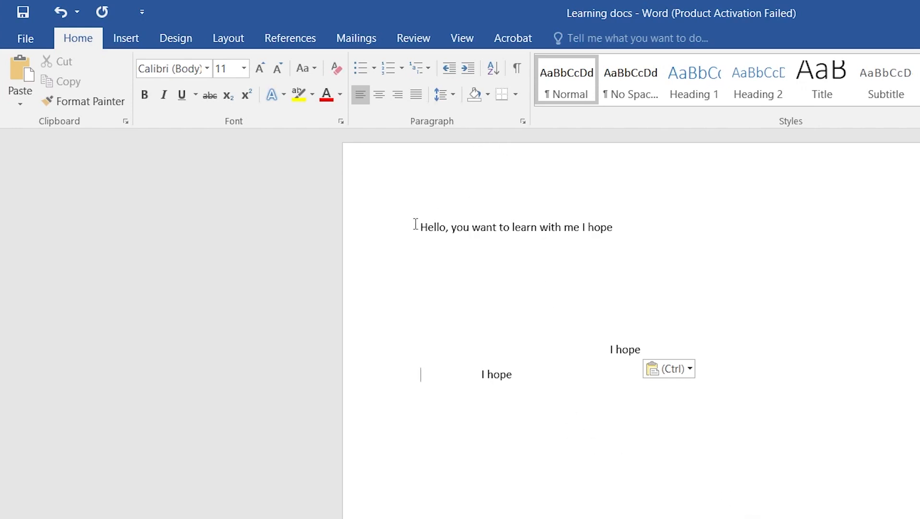
- Copy the sentence "Hello, you want to learn with me I hope" and paste it three times on the lines below
left_click_drag(418, 226, 618, 226)
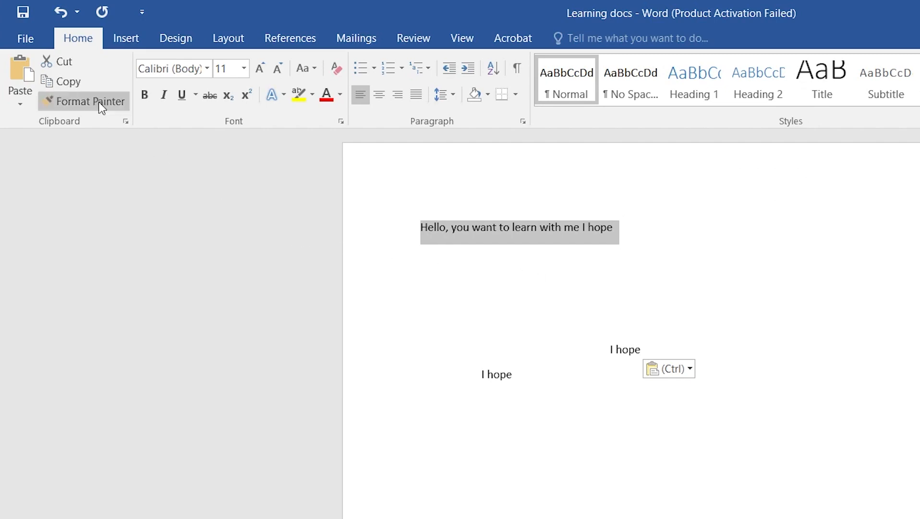
left_click(72, 84)
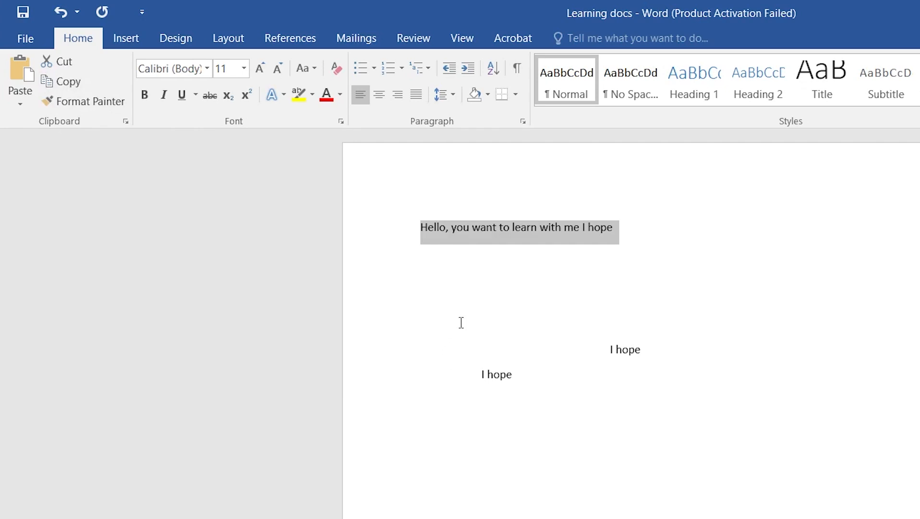
left_click(620, 255)
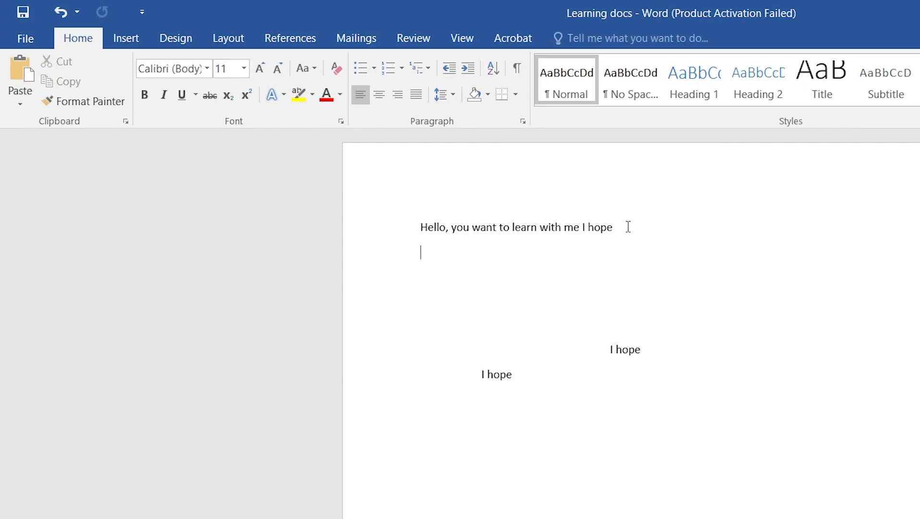
left_click(25, 72)
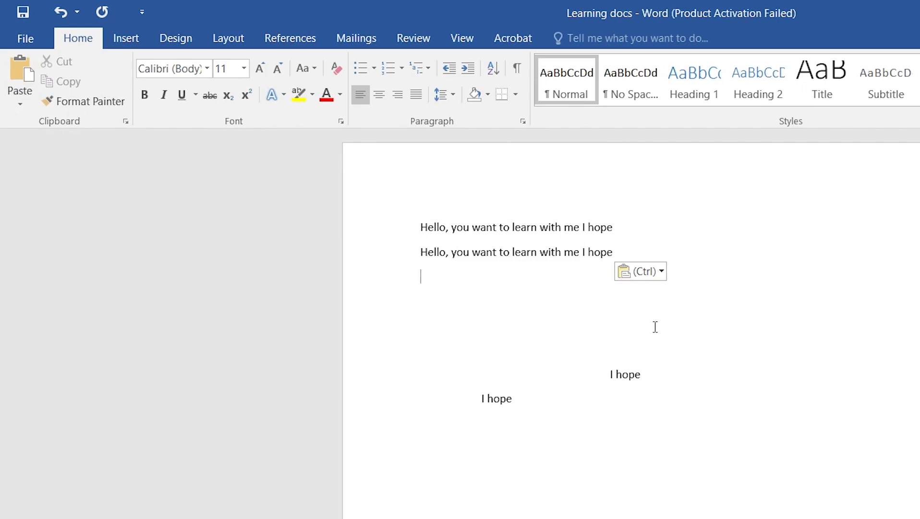
left_click(21, 70)
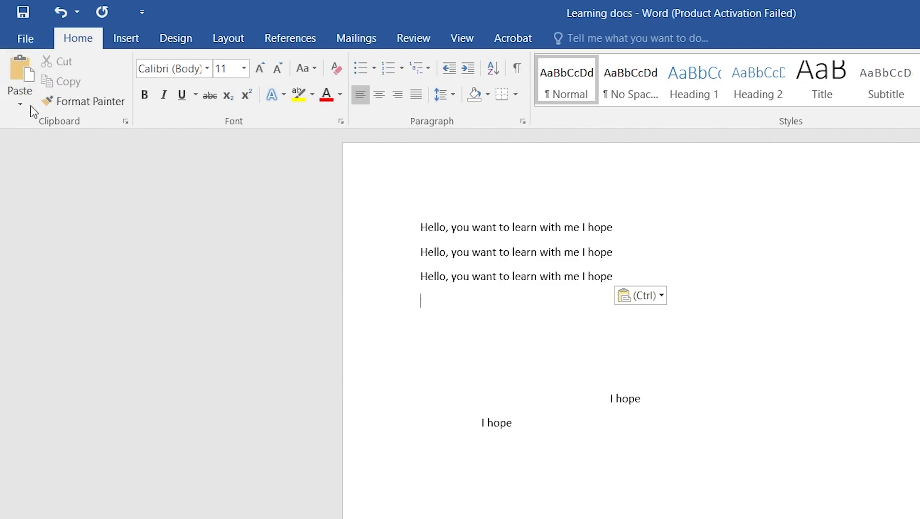
left_click(24, 74)
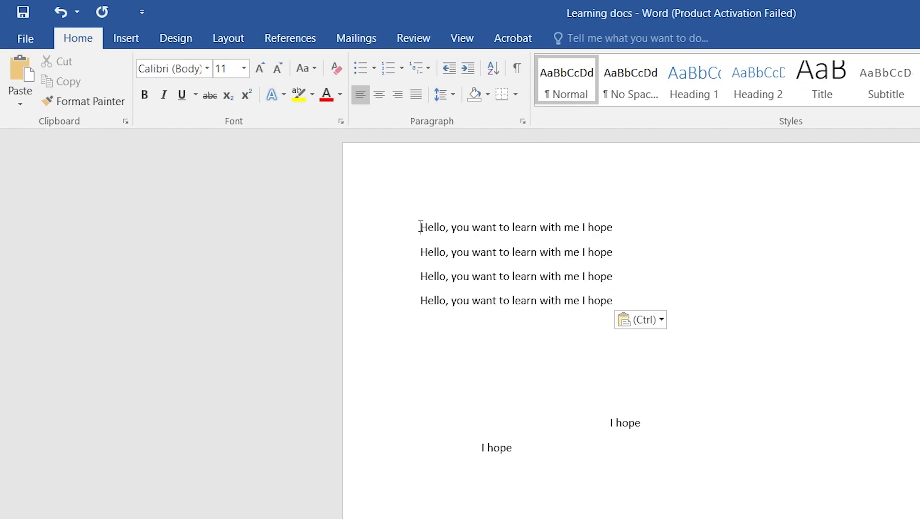
- Cut the first of the four sentence lines, and cut the remaining three and paste them back in place
left_click_drag(420, 227, 611, 232)
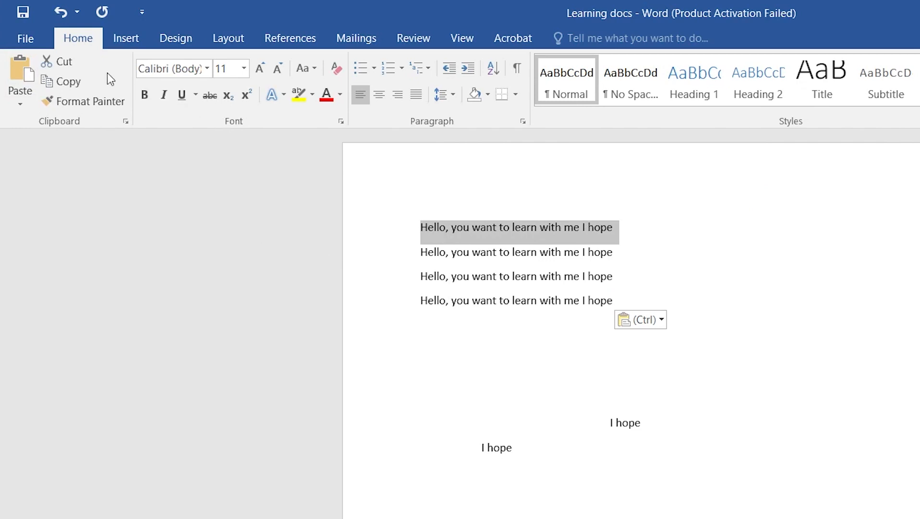
left_click(70, 59)
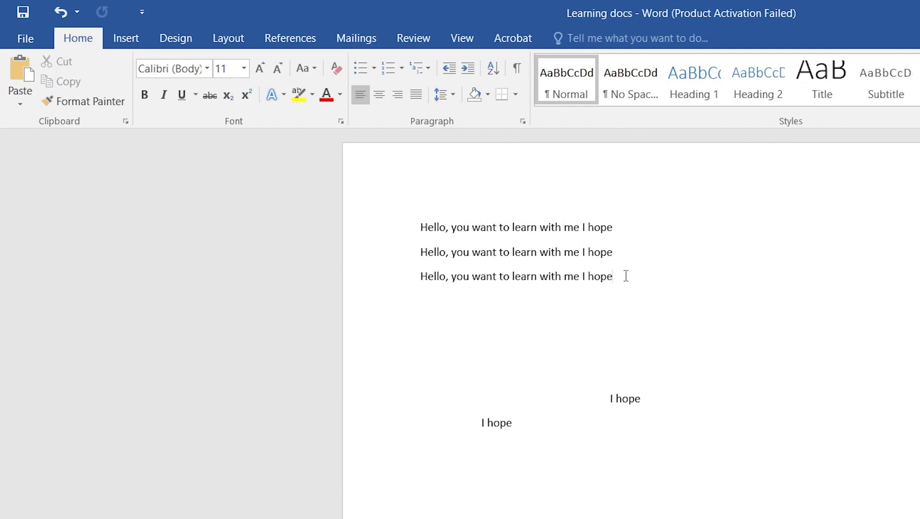
left_click_drag(626, 275, 416, 226)
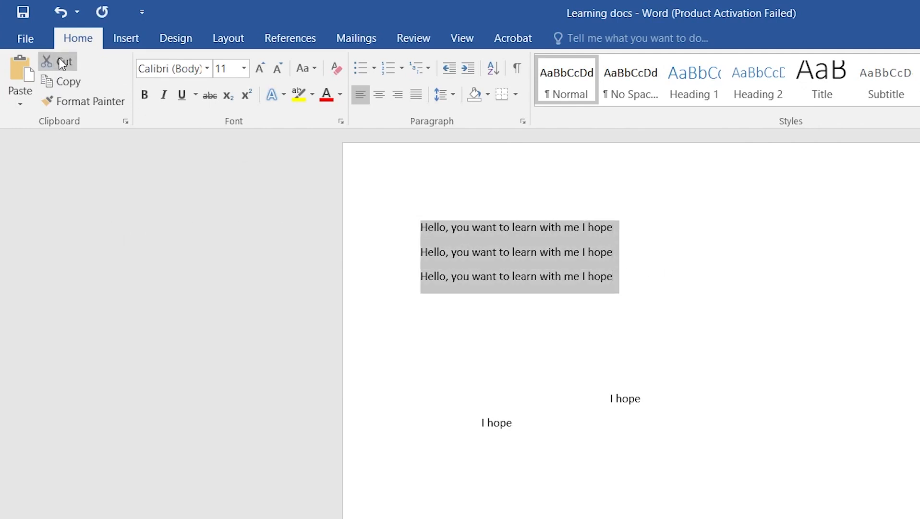
left_click(58, 61)
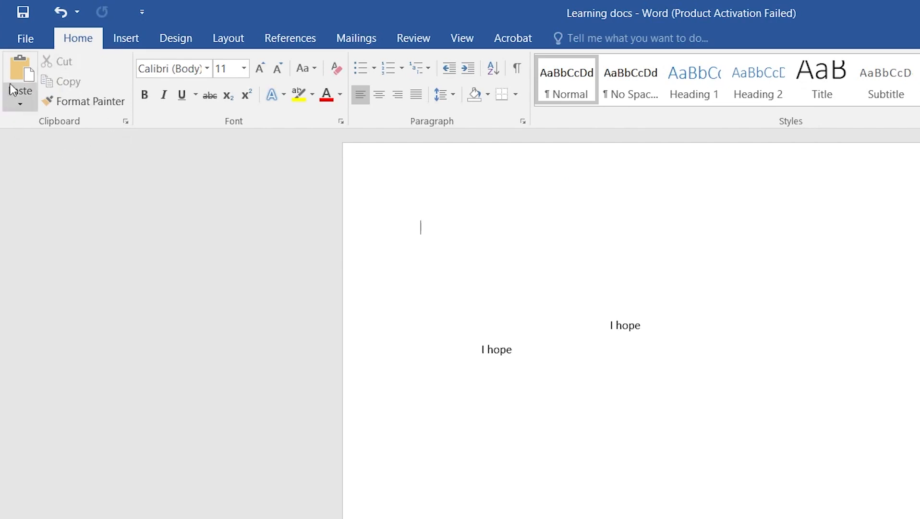
left_click(25, 78)
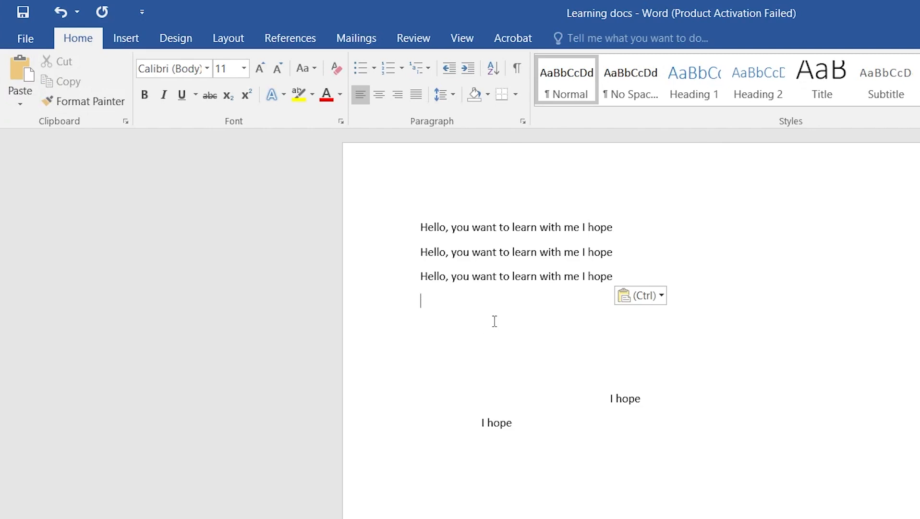
- Copy the three sentence lines and paste them as a second group below, separated by a blank line
left_click_drag(620, 273, 348, 238)
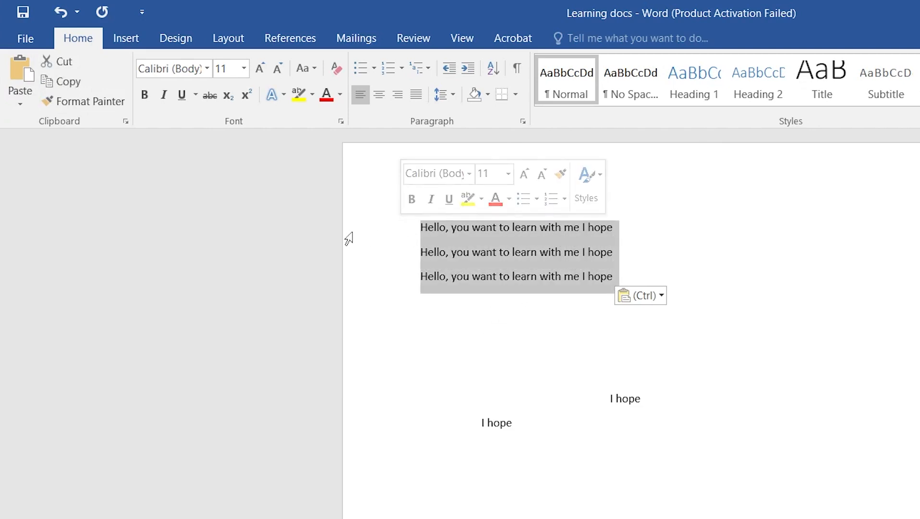
left_click(78, 77)
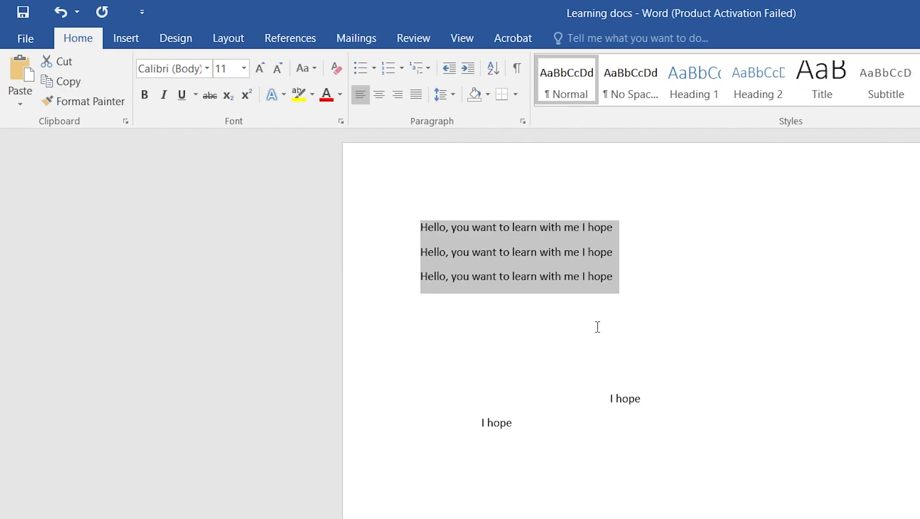
left_click(450, 321)
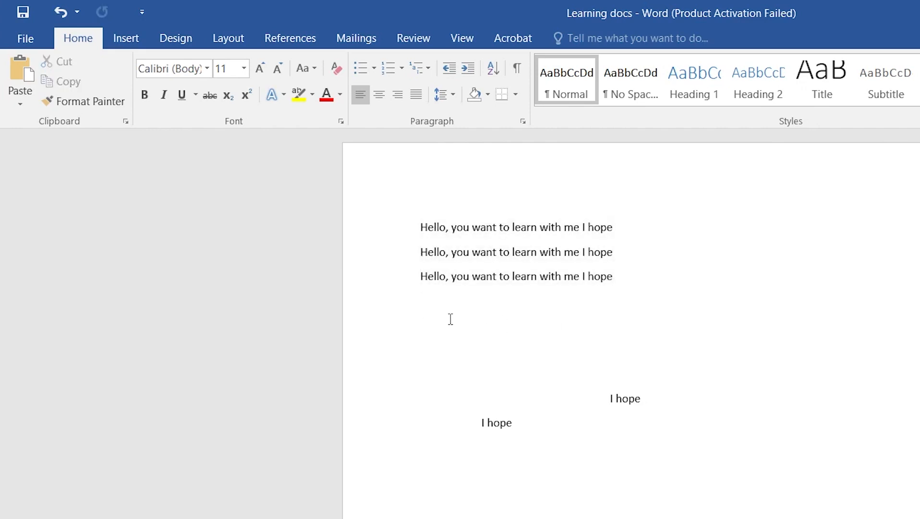
left_click(20, 72)
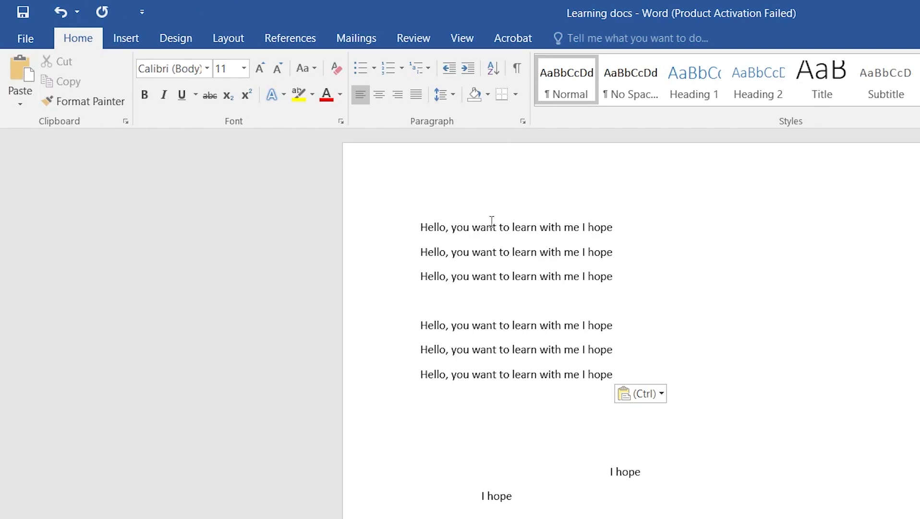
- Write "Ontrol X control c" on a blank line below the second group of sentences
left_click(445, 433)
type("ontr")
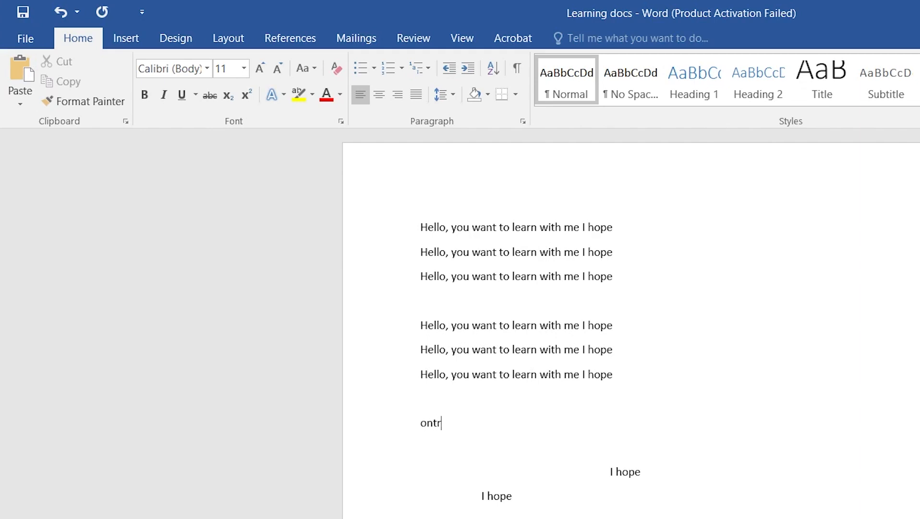
type("ol X")
type("co")
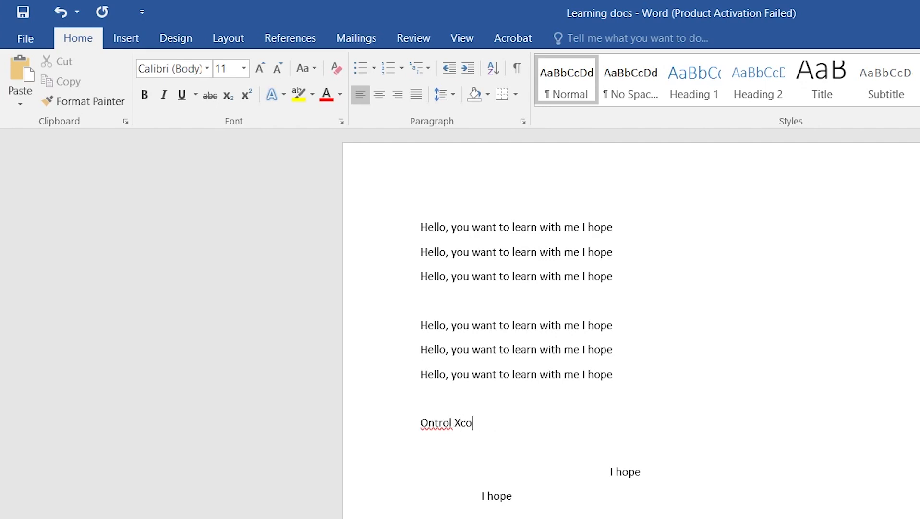
type("ntrol c")
- Cut the "Ontrol X control c" line together with the blank line above it
left_click(462, 422)
left_click_drag(532, 422, 404, 411)
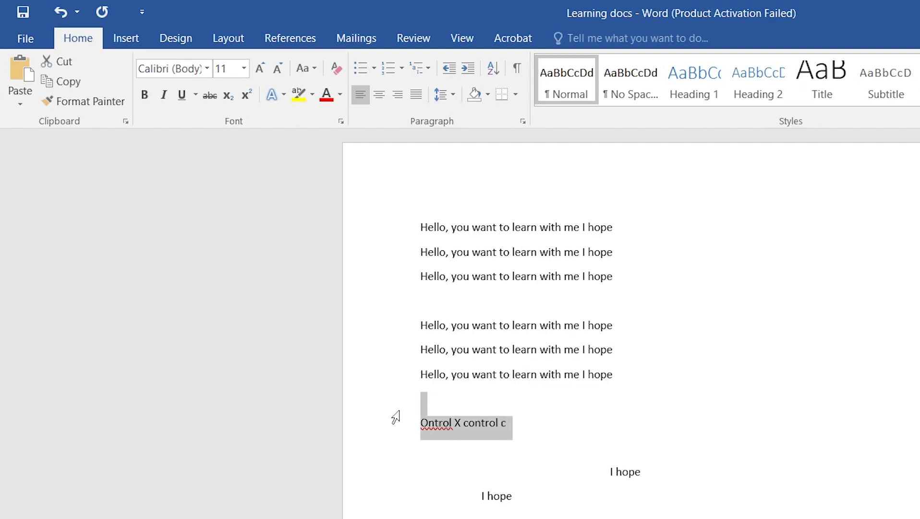
key("ctrl+x")
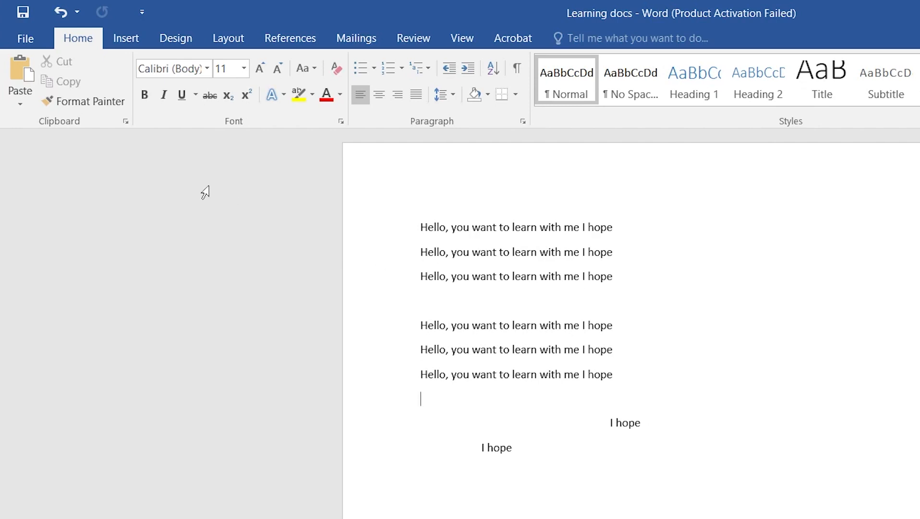
- Change the font of the first three sentence lines to Arial Black
left_click(98, 102)
left_click_drag(421, 219, 643, 283)
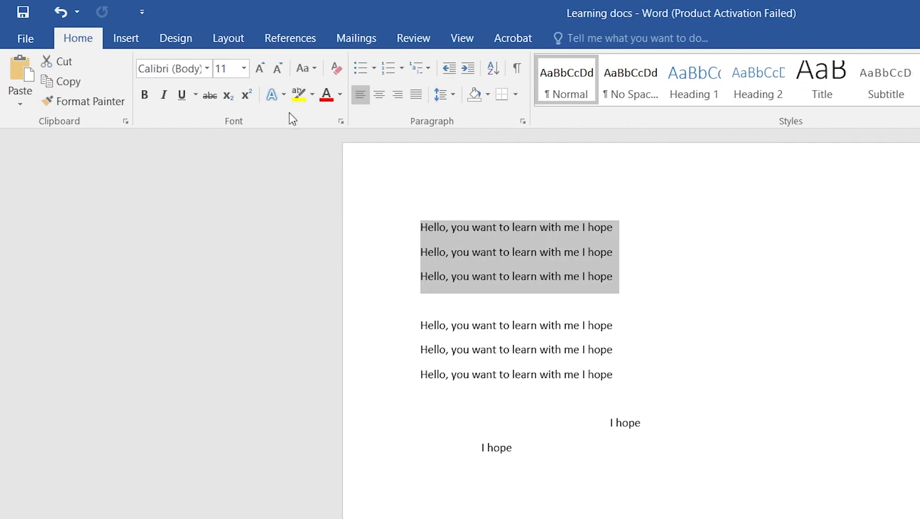
left_click(207, 71)
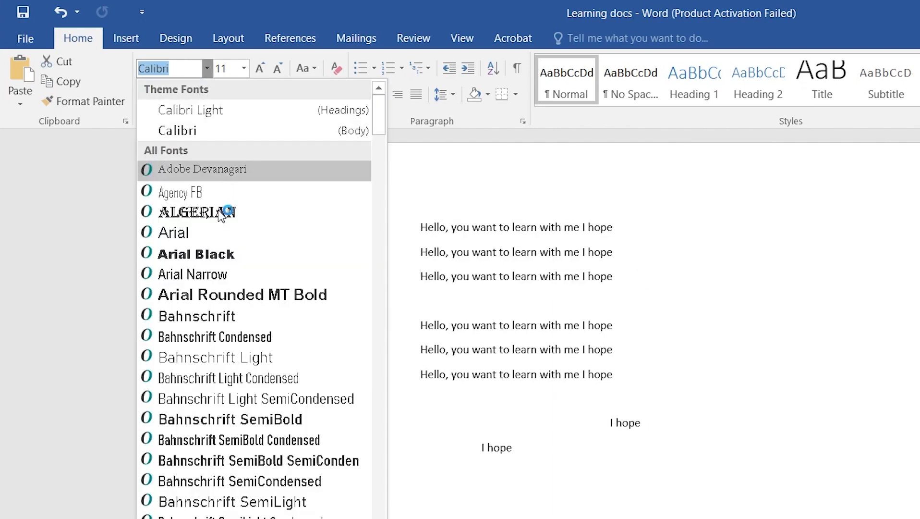
left_click(218, 251)
left_click(840, 405)
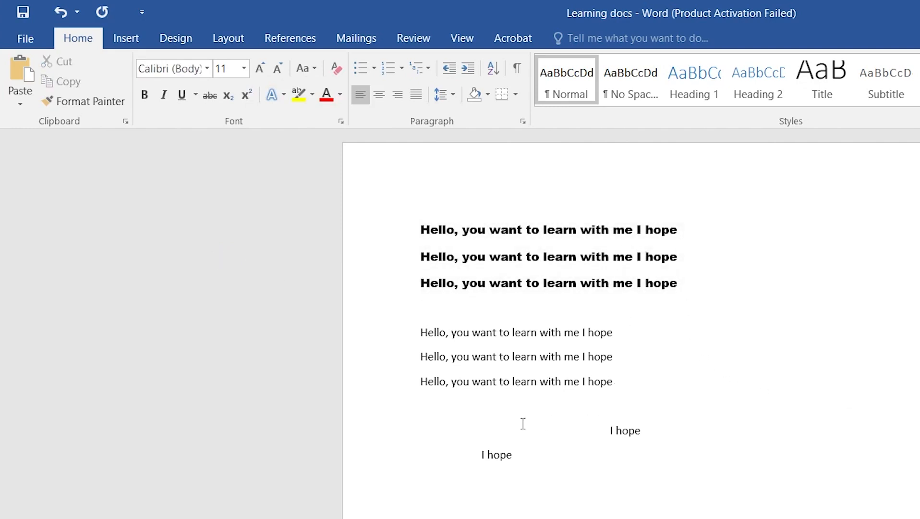
- Delete the two separate "I hope" texts below the second group of sentences
left_click_drag(462, 441, 645, 469)
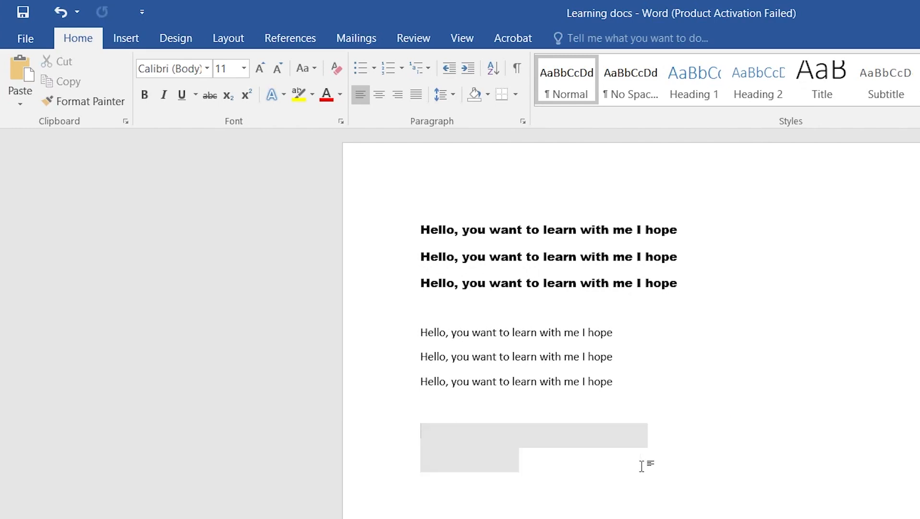
key("Delete")
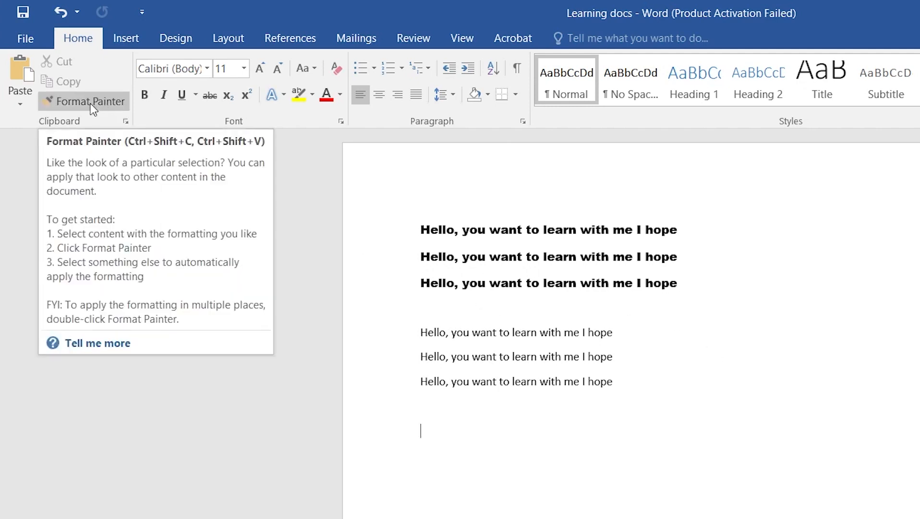
- Try applying the blank line's formatting to the three Arial Black lines with Format Painter, and undo it
left_click(91, 103)
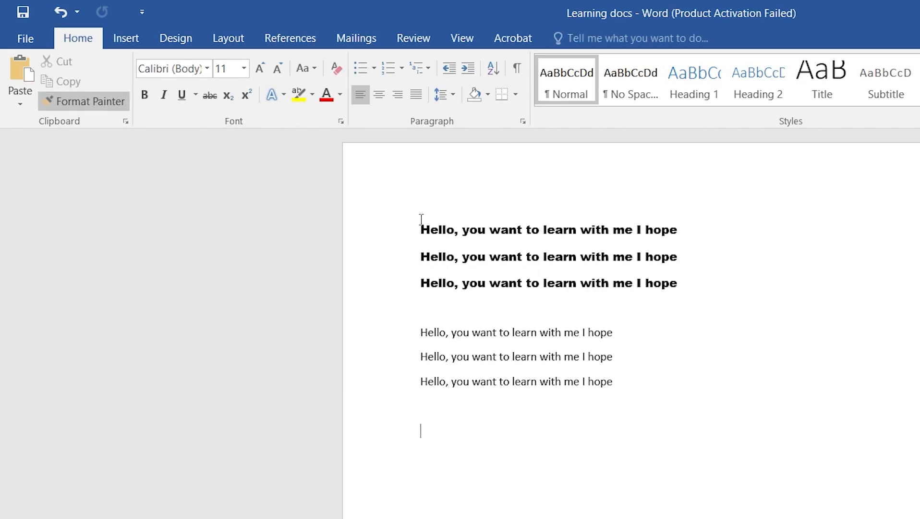
mouse_move(419, 226)
left_mouse_down()
mouse_move(477, 254)
mouse_move(669, 283)
left_mouse_up()
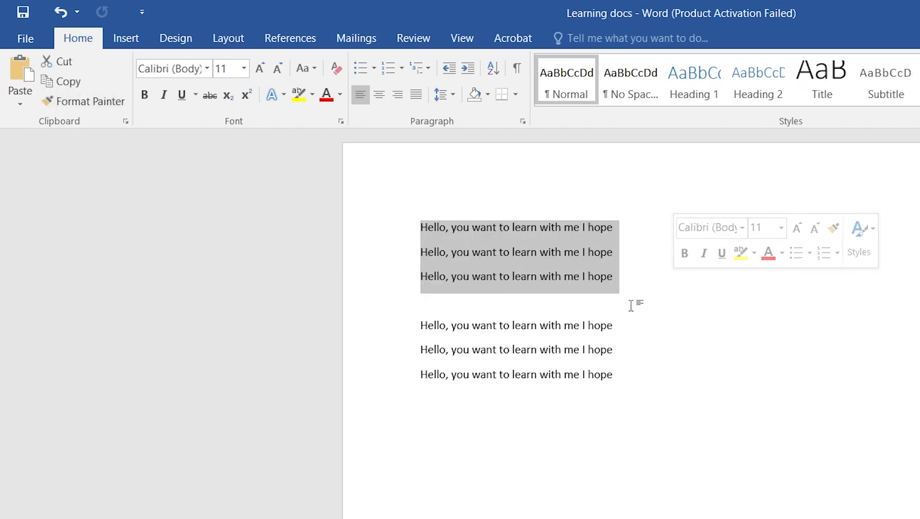
key("ctrl+z")
left_click(673, 331)
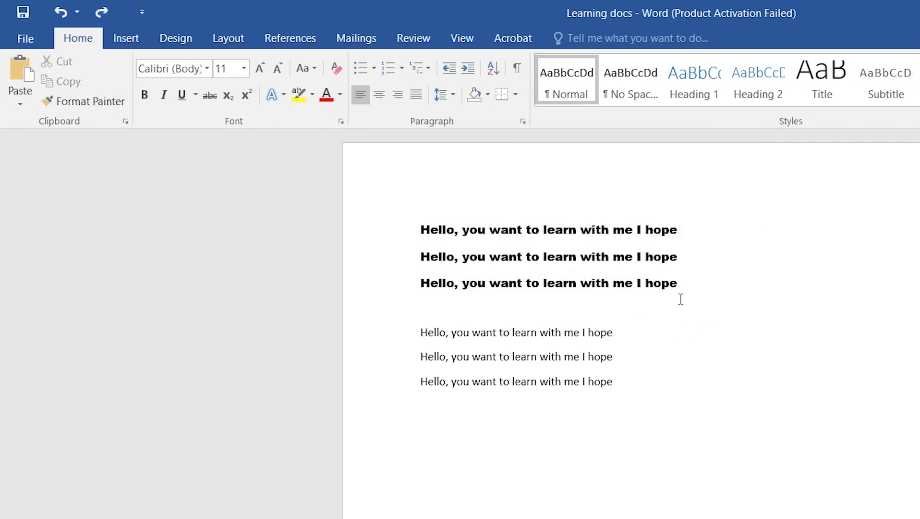
- Copy the Arial Black formatting from the first three sentence lines to the second three with Format Painter
left_click_drag(681, 285, 407, 238)
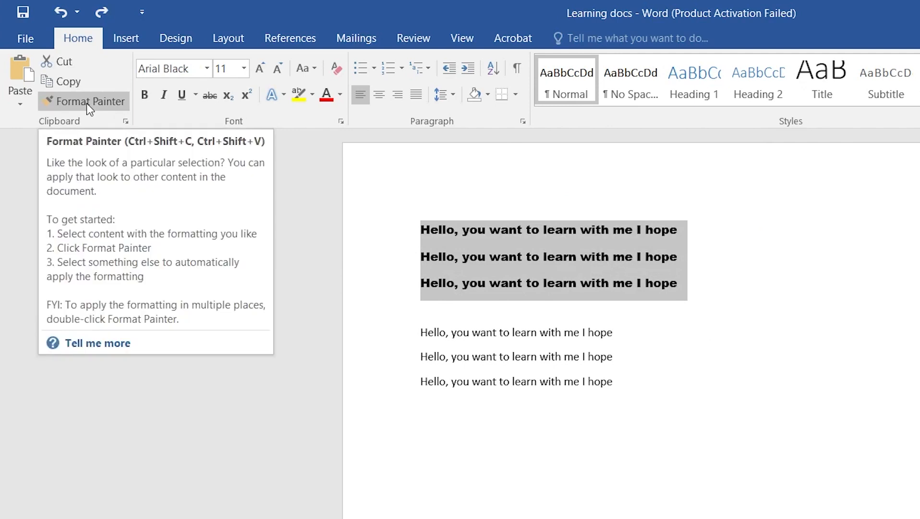
left_click(87, 102)
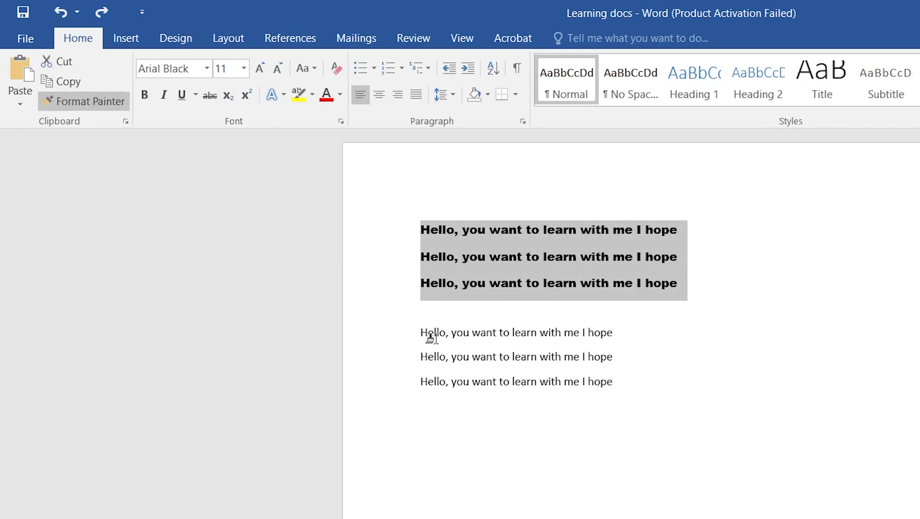
left_click_drag(417, 329, 621, 387)
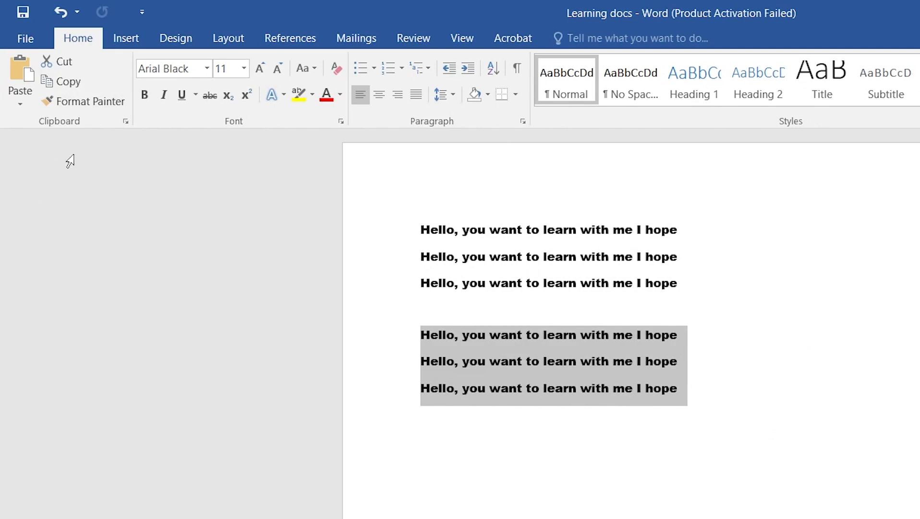
left_click(763, 318)
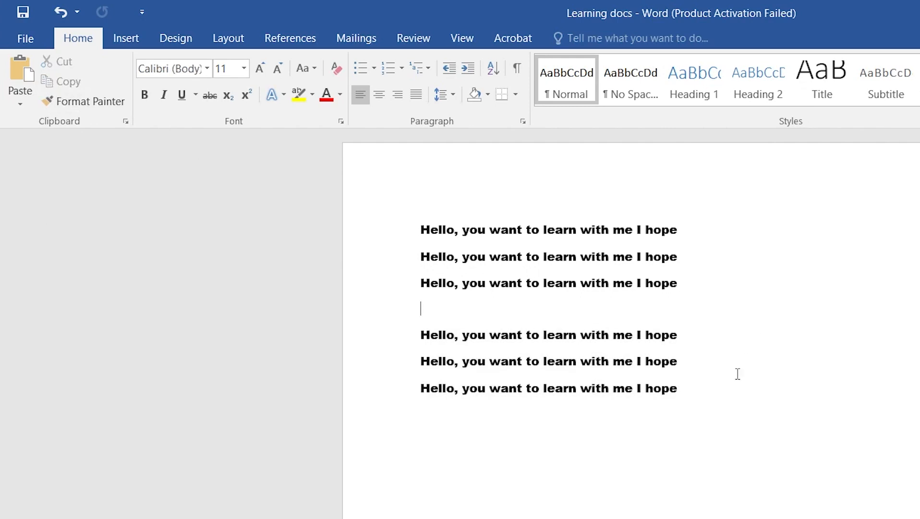